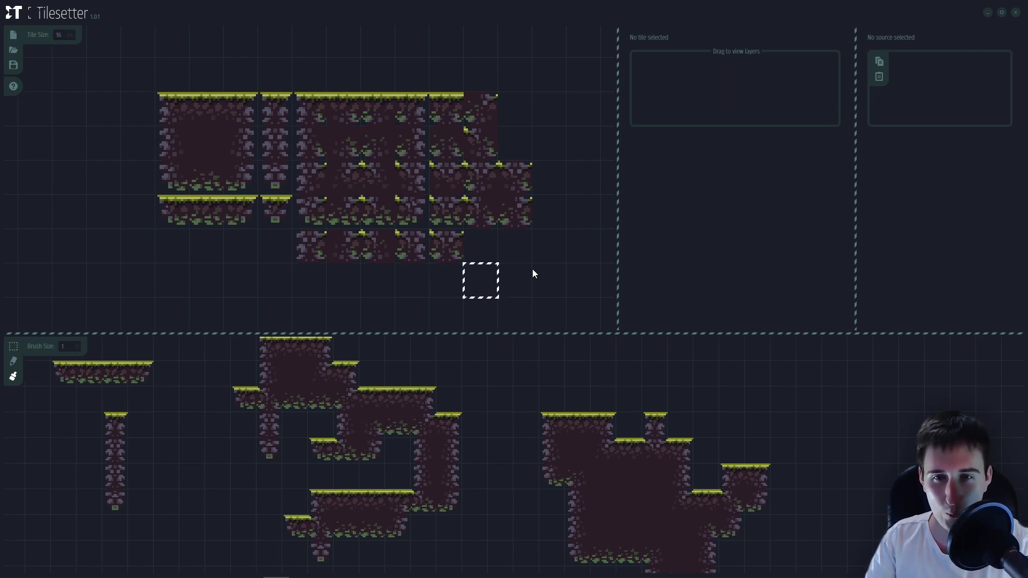
# - Select the whole tileset and export it as Unity package my_tile into the Tilesetter folder
pyautogui.moveTo(156, 93); pyautogui.dragTo(532, 264)
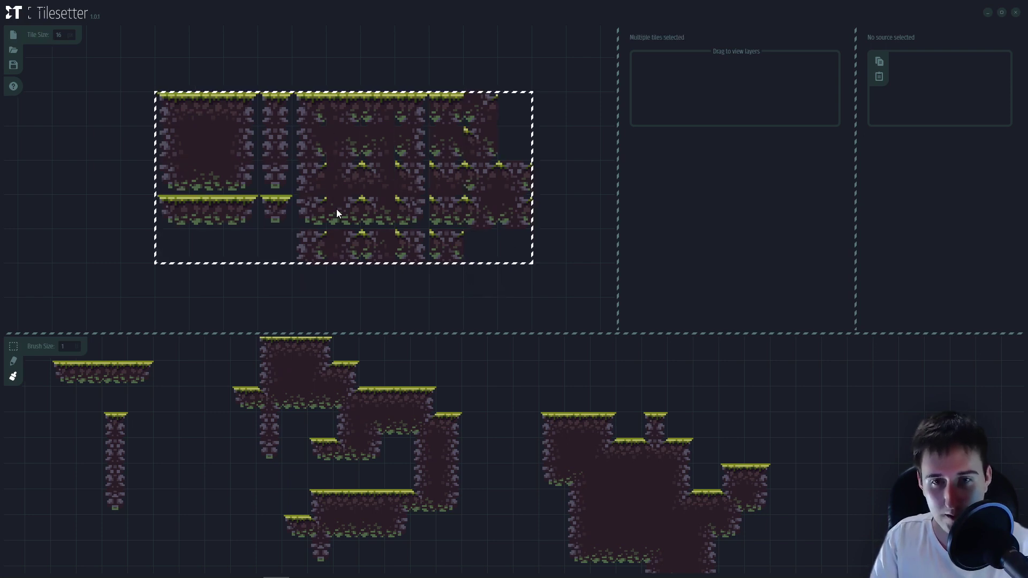
pyautogui.rightClick(328, 175)
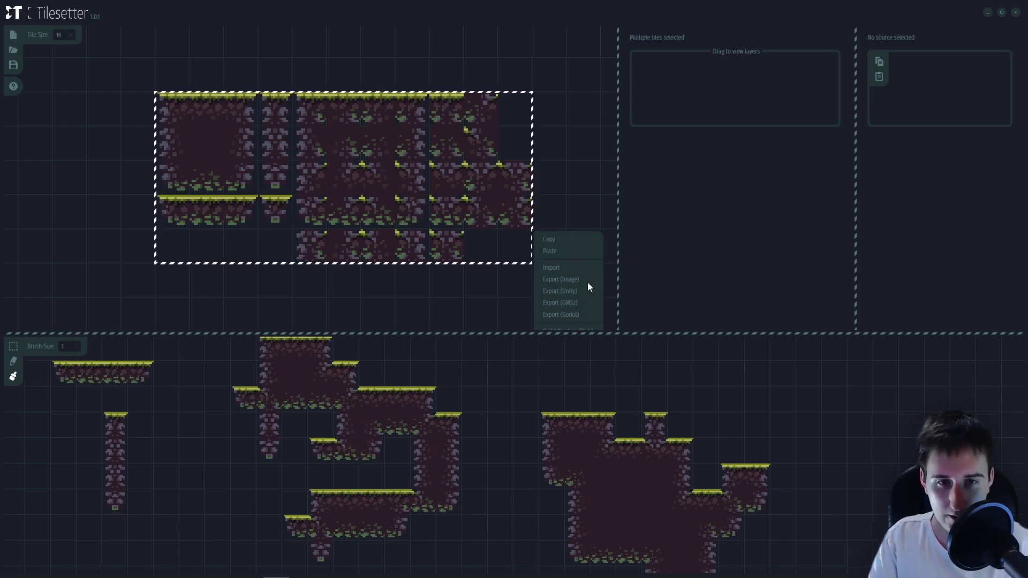
pyautogui.click(413, 280)
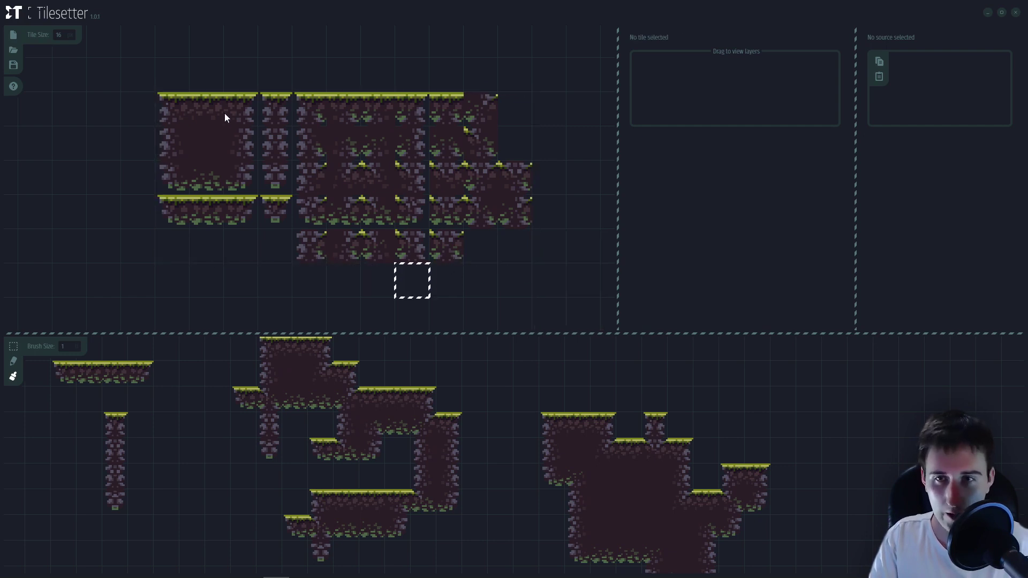
pyautogui.moveTo(173, 100); pyautogui.dragTo(502, 238)
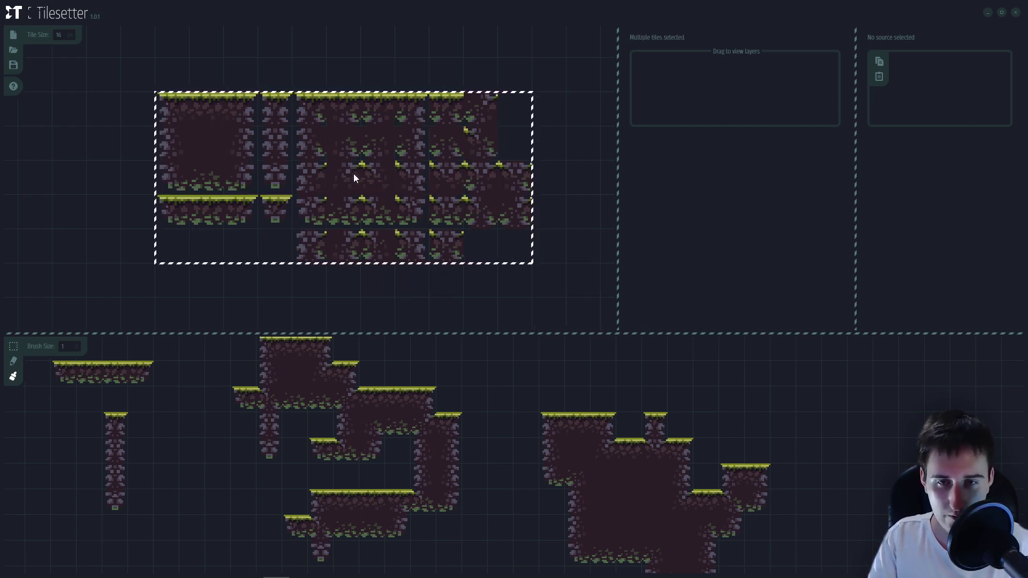
pyautogui.rightClick(535, 232)
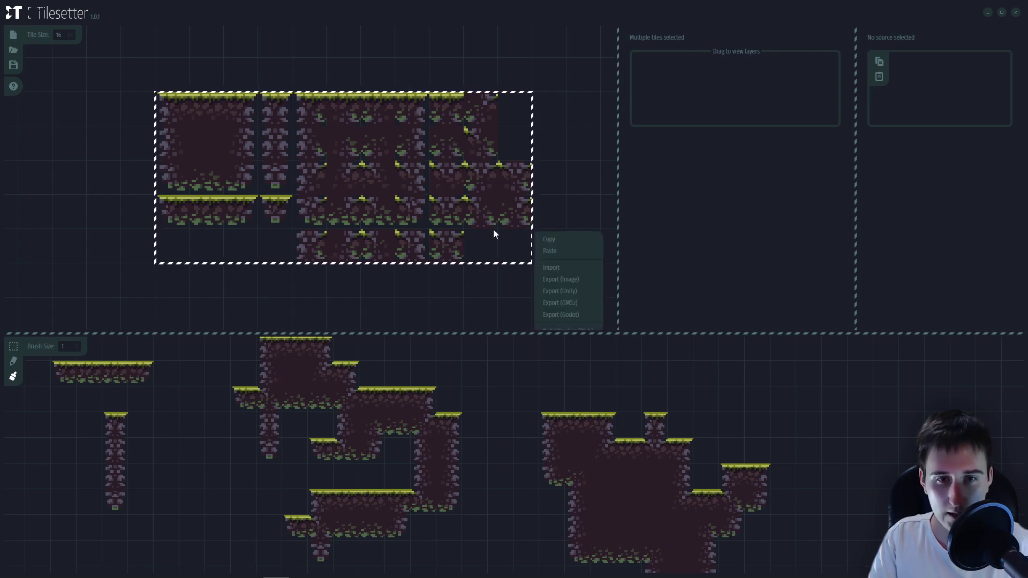
pyautogui.click(559, 290)
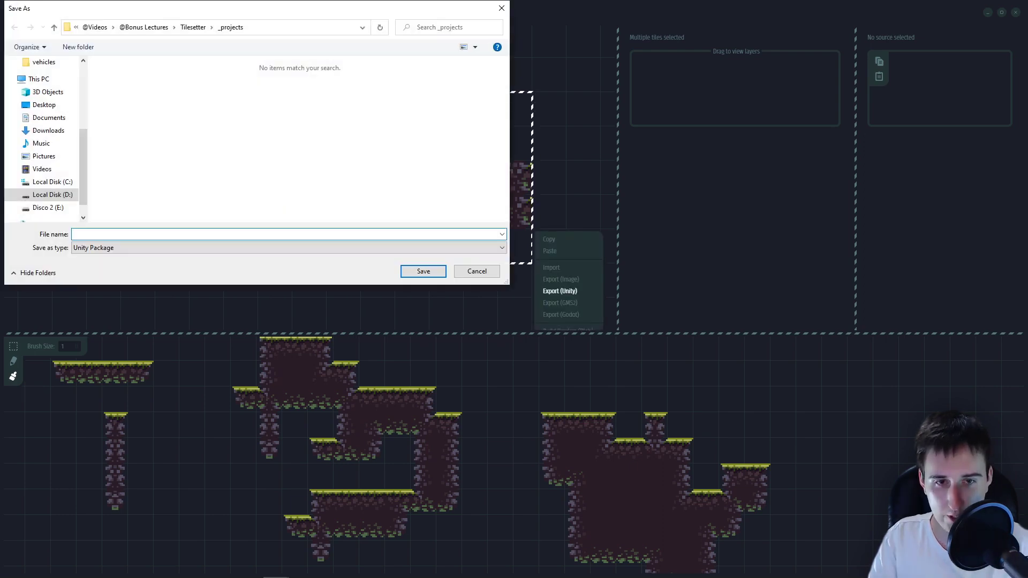
pyautogui.click(192, 27)
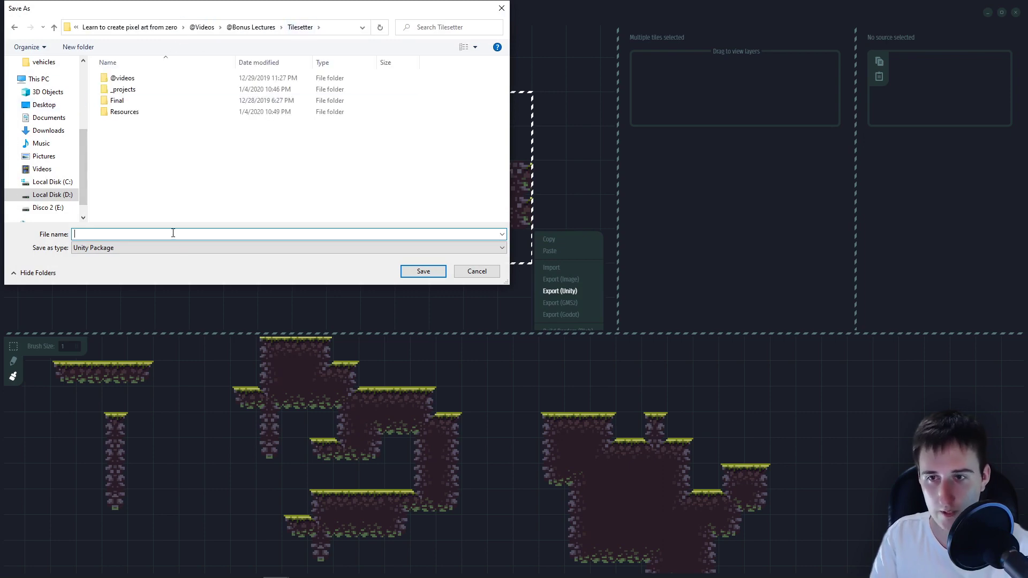
pyautogui.write('_tile')
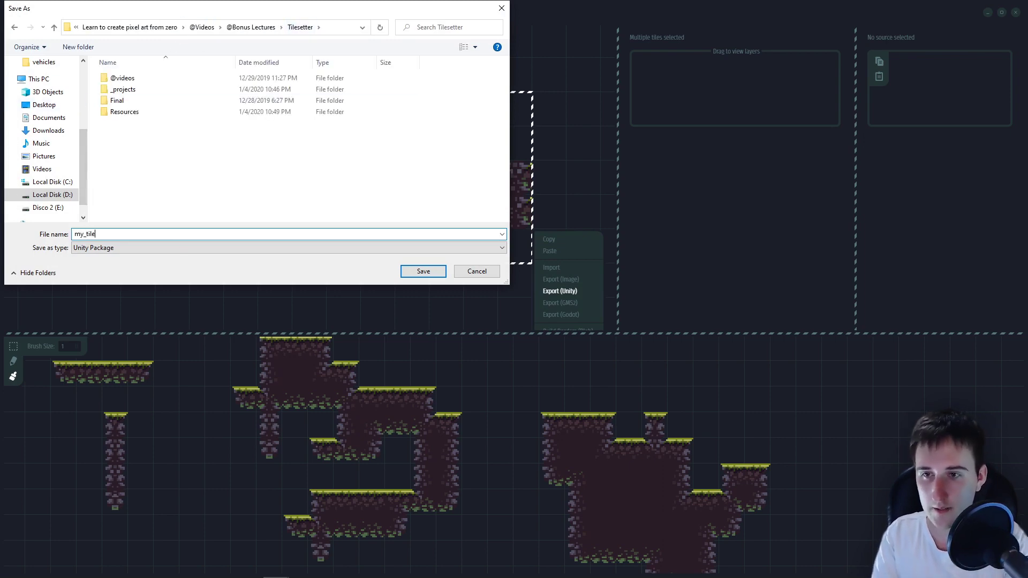
pyautogui.press('Return')
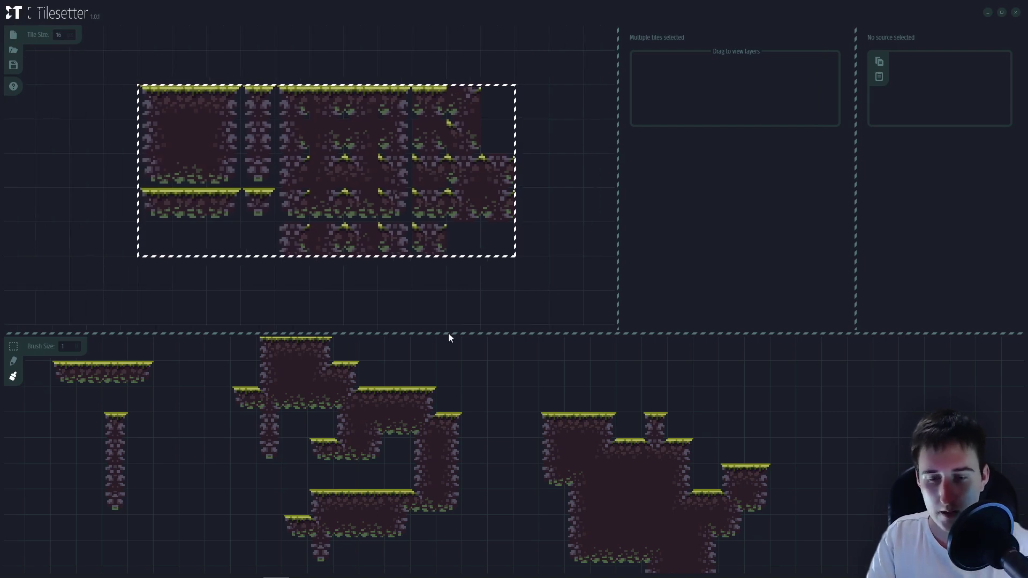
pyautogui.click(355, 571)
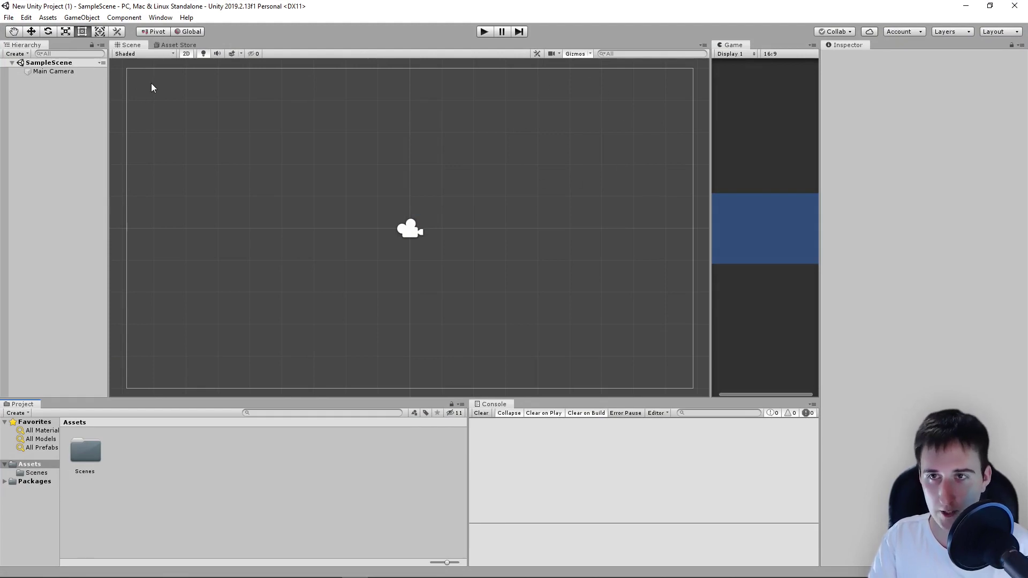
pyautogui.click(161, 17)
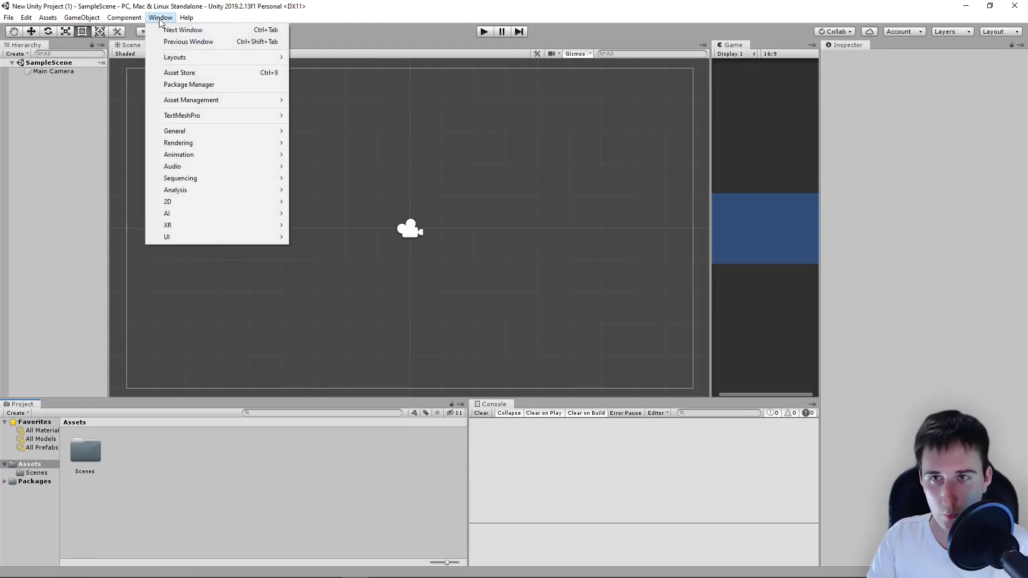
pyautogui.click(206, 86)
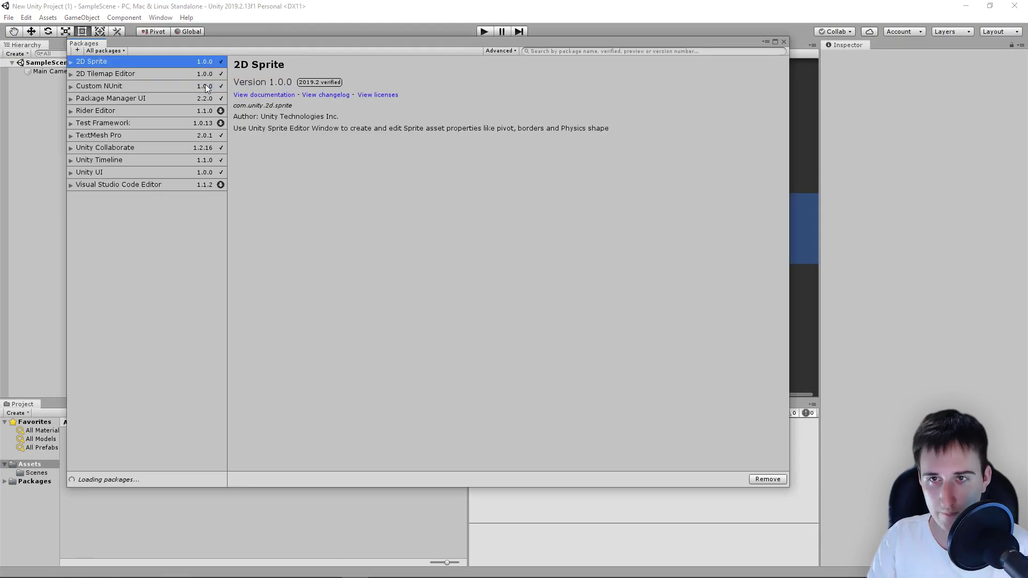
pyautogui.click(145, 75)
pyautogui.click(124, 64)
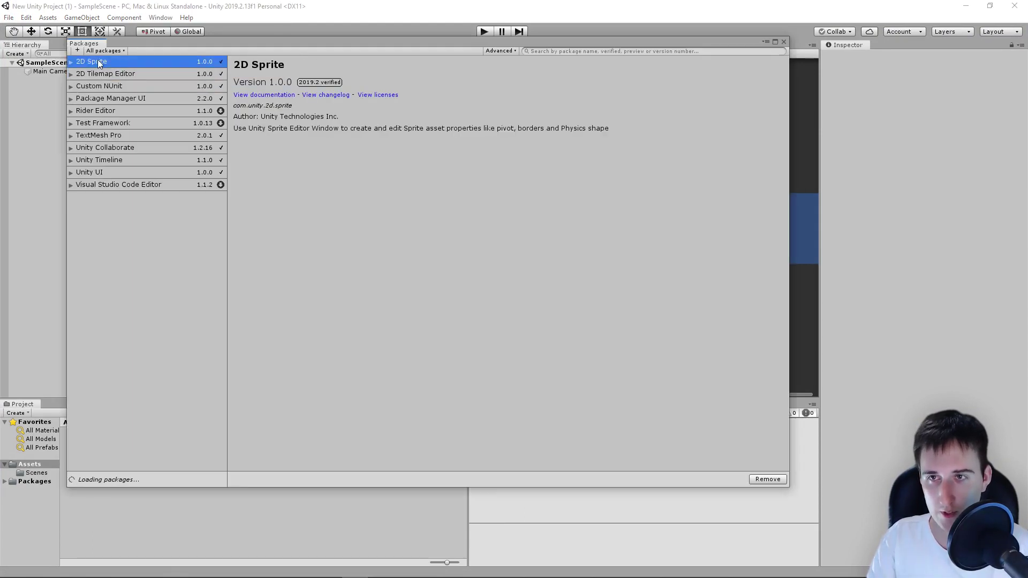
pyautogui.click(110, 75)
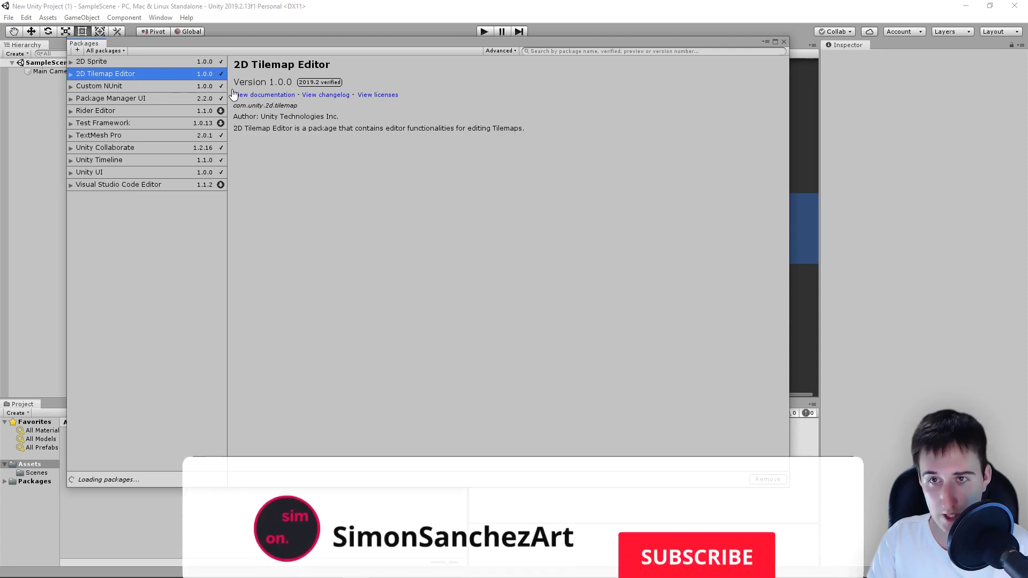
pyautogui.click(126, 62)
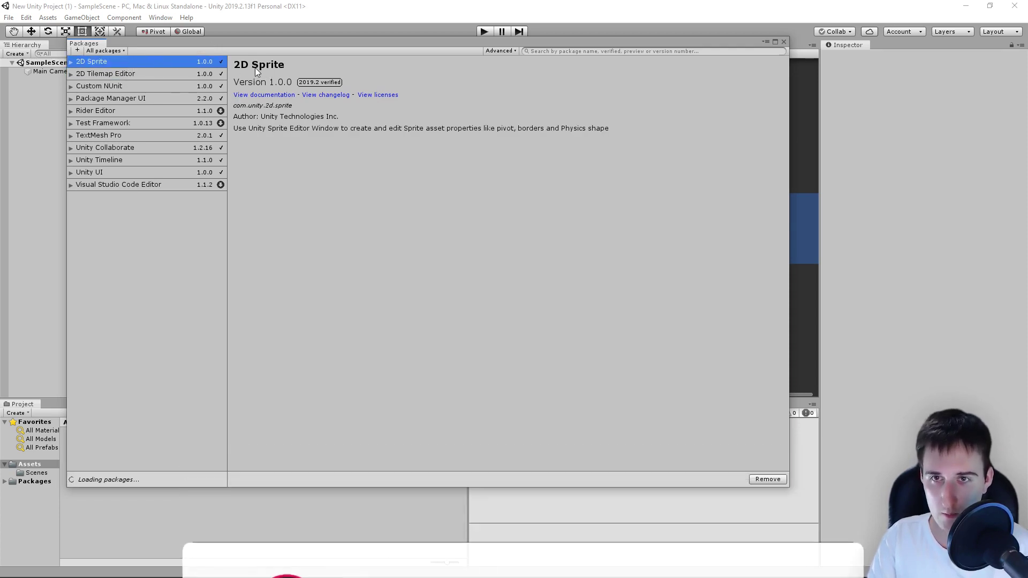
# - Close the Package Manager and start a Custom Package import from the Project panel
pyautogui.click(785, 42)
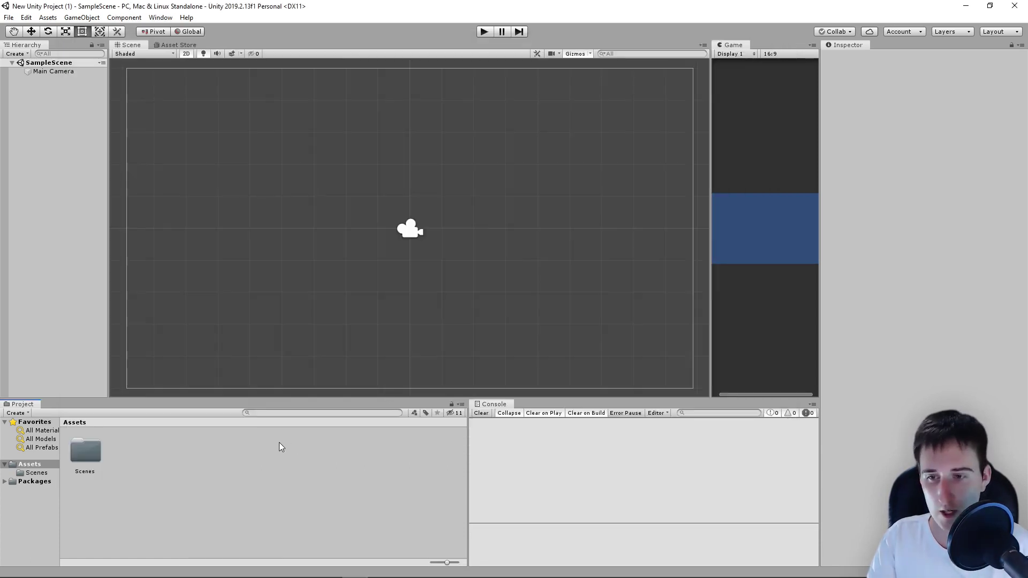
pyautogui.rightClick(179, 442)
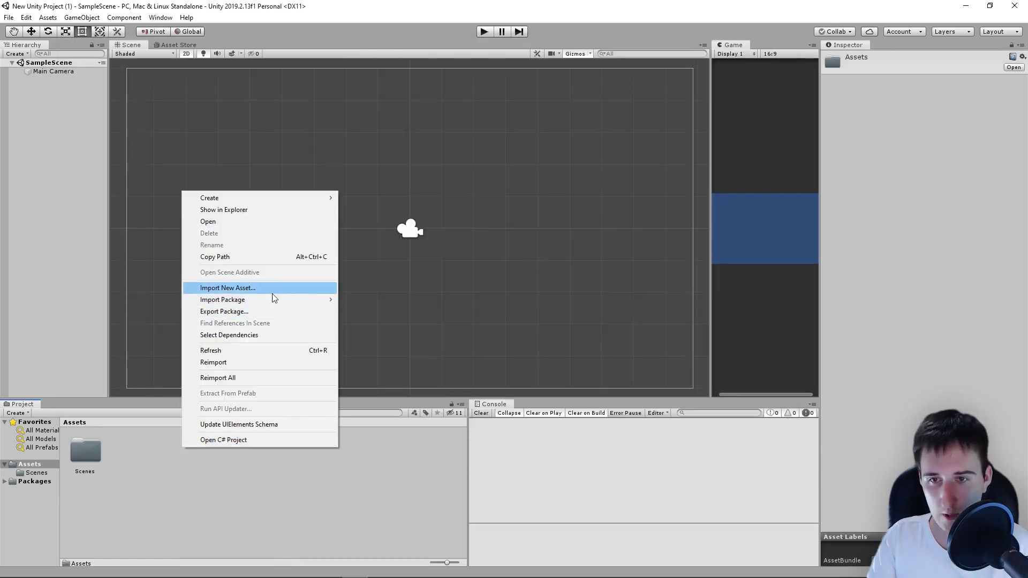
pyautogui.moveTo(274, 302)
pyautogui.click(367, 299)
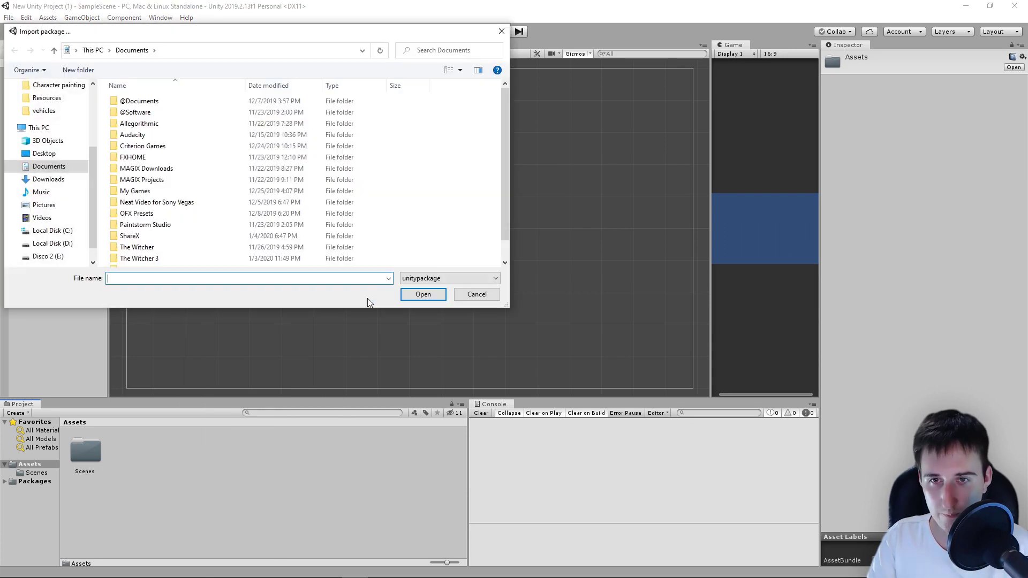
# - Import all assets of my_tileset.unitypackage from the desktop Tilesetter folder
pyautogui.click(44, 153)
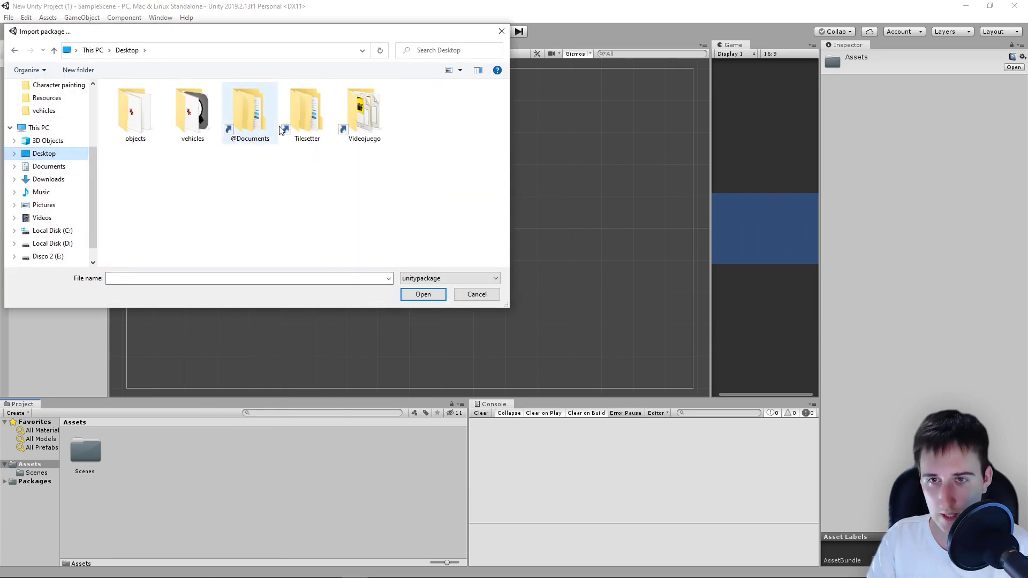
pyautogui.doubleClick(291, 124)
pyautogui.click(154, 146)
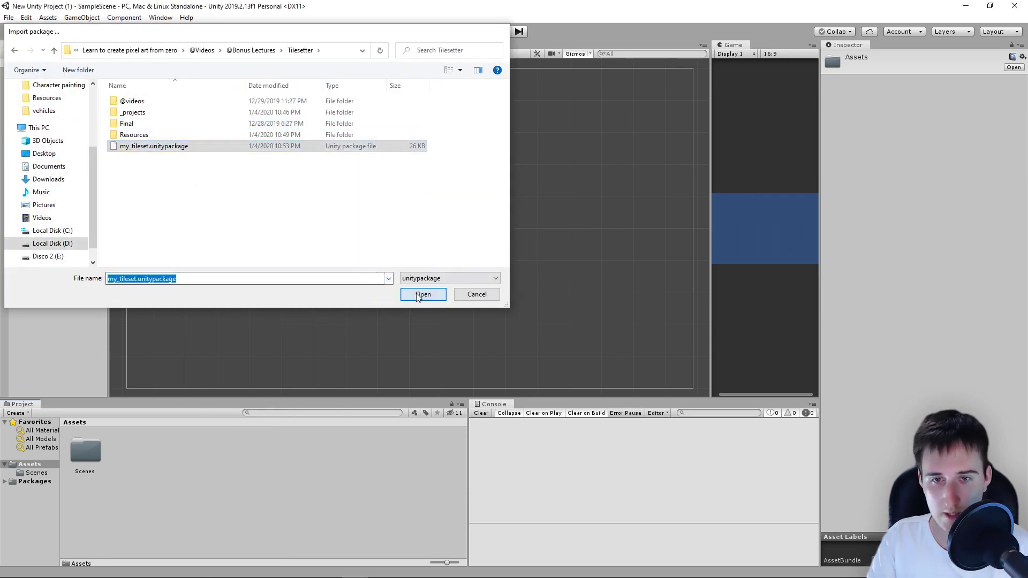
pyautogui.click(422, 294)
pyautogui.scroll(-5, 434, 344)
pyautogui.click(430, 355)
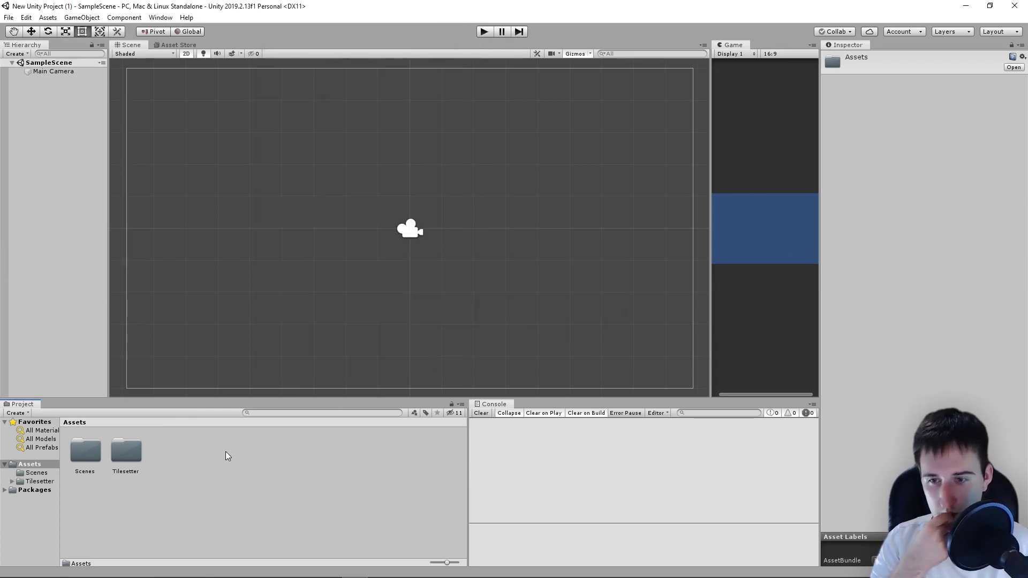
# - Drag the my_tileset palette from Tilesetter/Palettes into the scene and select its Layer1 tilemap
pyautogui.doubleClick(137, 452)
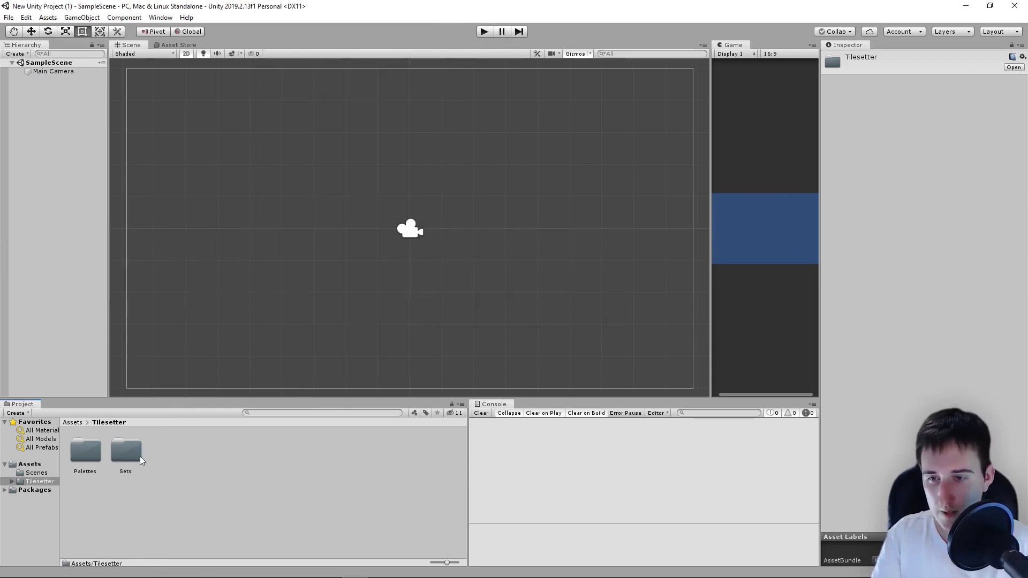
pyautogui.doubleClick(94, 455)
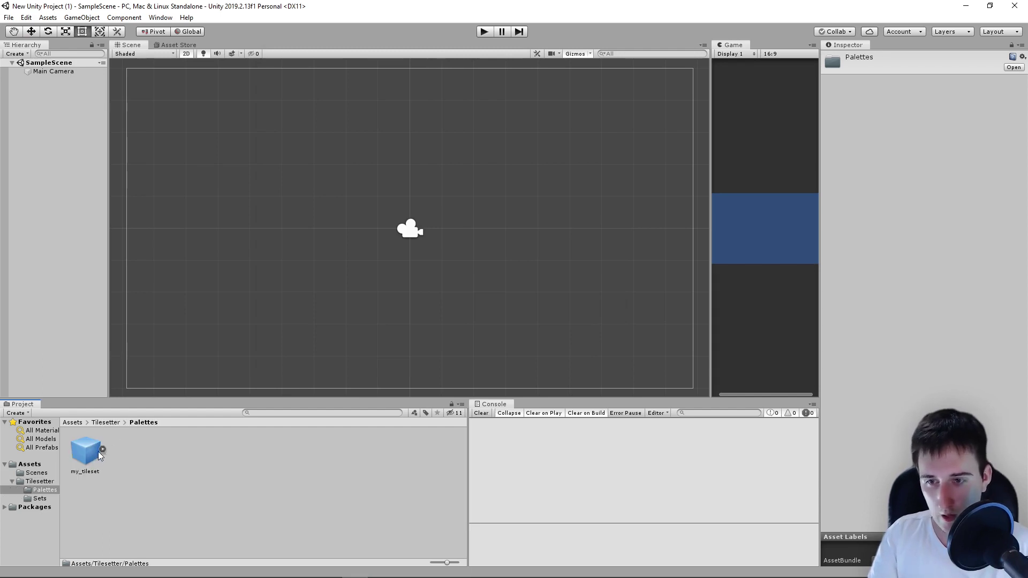
pyautogui.moveTo(99, 449); pyautogui.dragTo(58, 238)
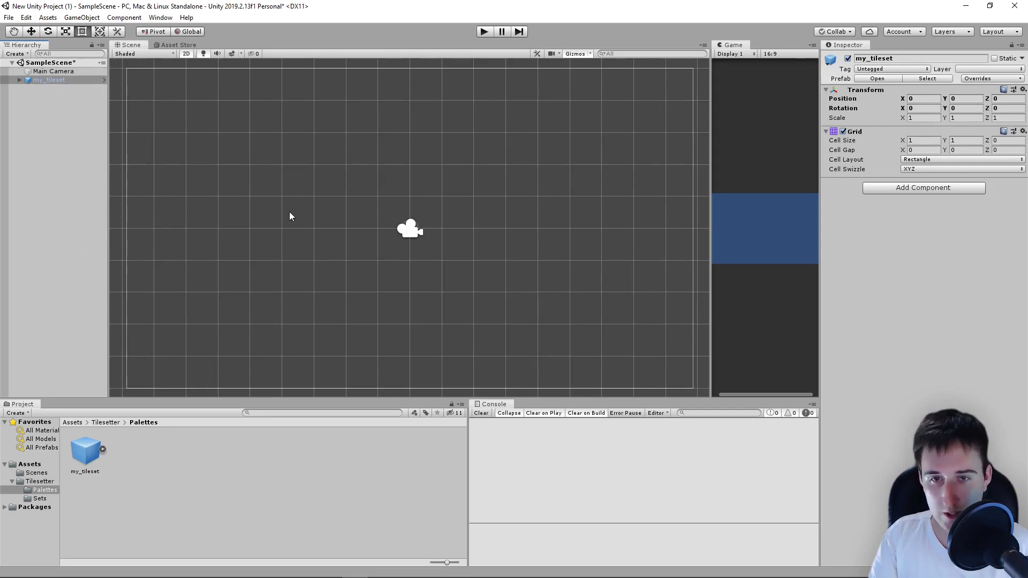
pyautogui.click(19, 80)
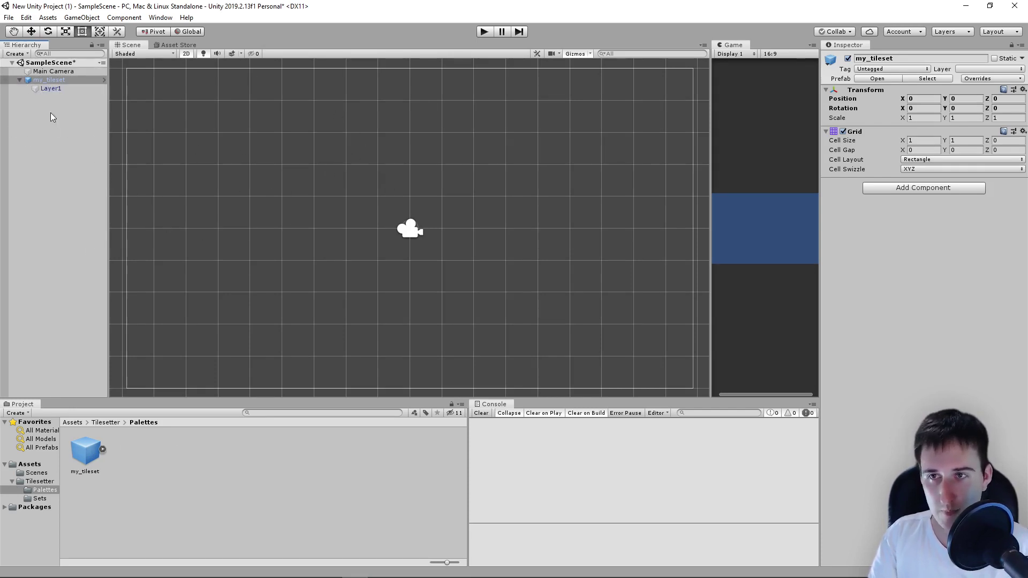
pyautogui.click(52, 89)
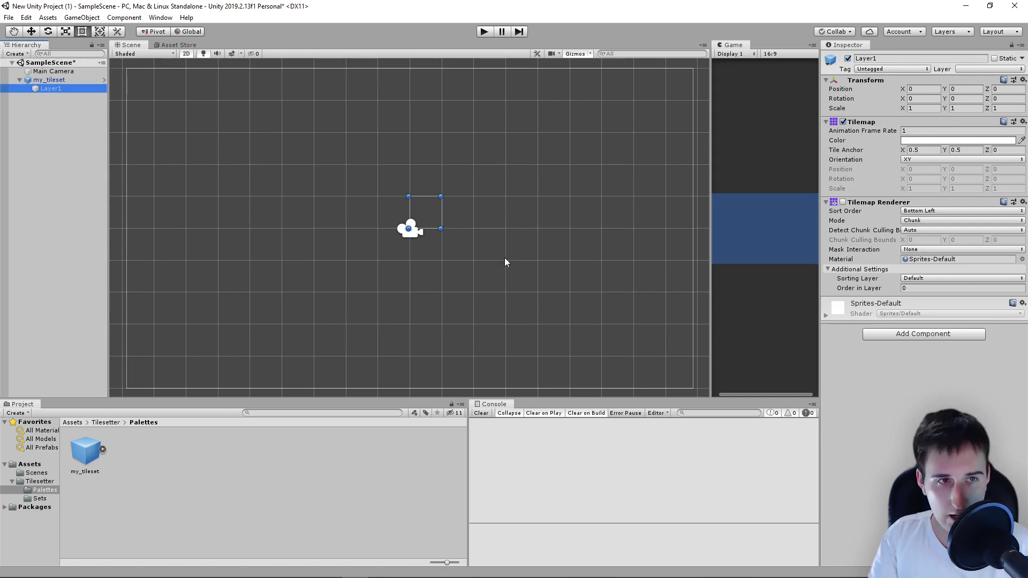
# - Enable Layer1's tilemap renderer, return to the Tilesetter folder, and widen the Game view
pyautogui.moveTo(505, 262); pyautogui.dragTo(498, 262, button='middle')
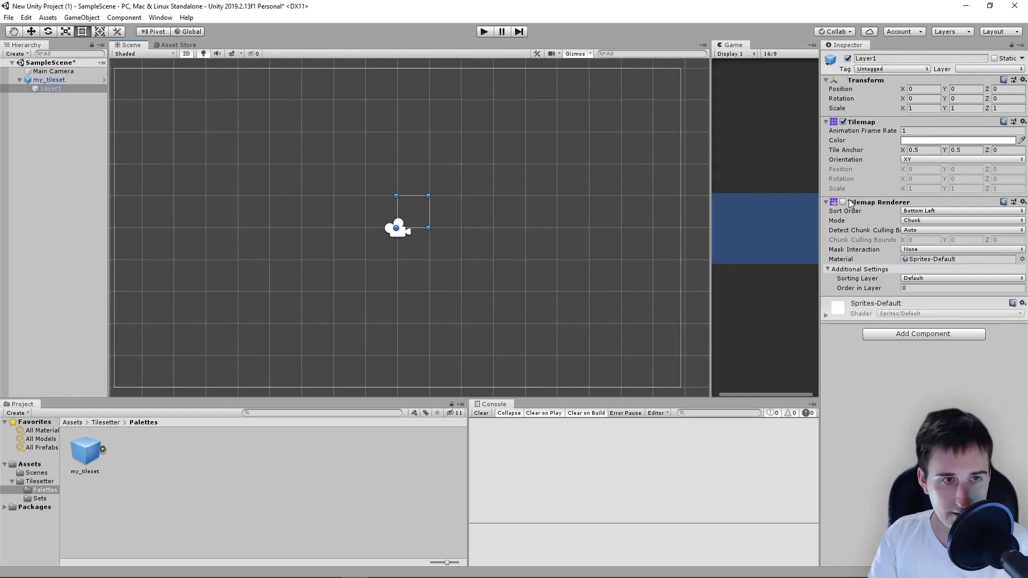
pyautogui.click(844, 202)
pyautogui.moveTo(605, 231); pyautogui.dragTo(580, 235, button='middle')
pyautogui.click(107, 422)
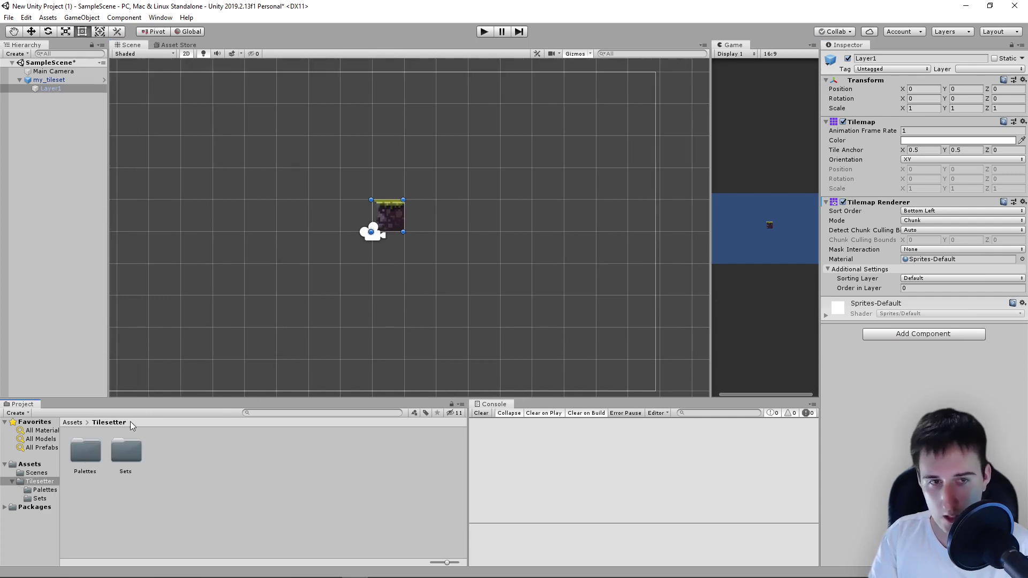
pyautogui.moveTo(710, 213); pyautogui.dragTo(498, 246)
# - Open the Tile Palette from Window > 2D and dock it beside the Game tab
pyautogui.click(159, 17)
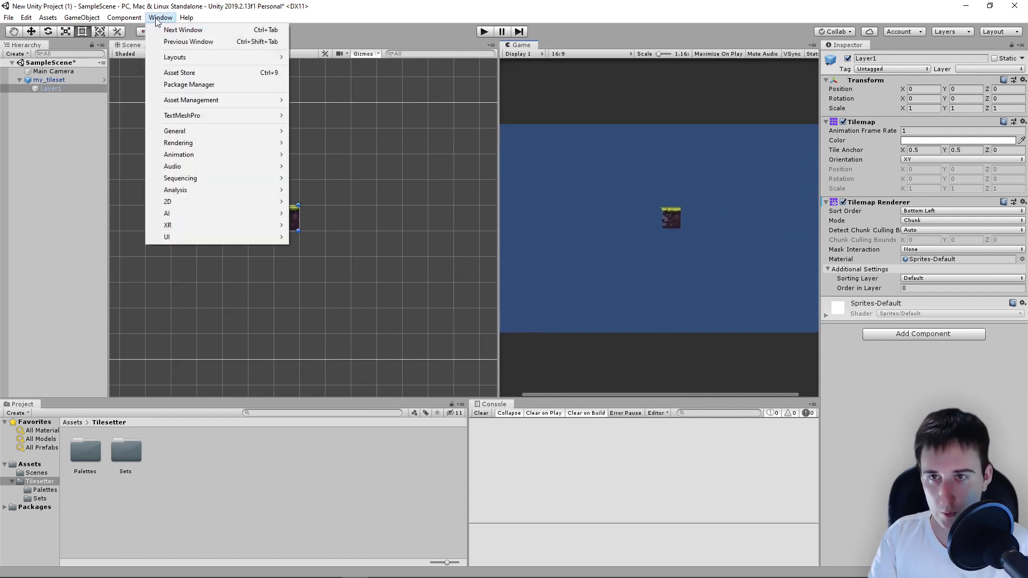
pyautogui.moveTo(233, 201)
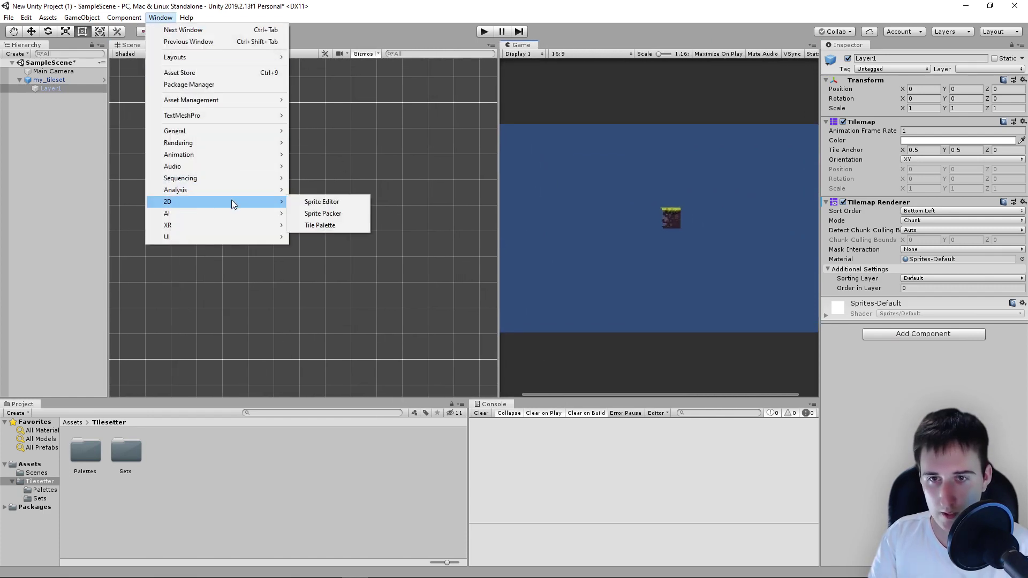
pyautogui.click(348, 224)
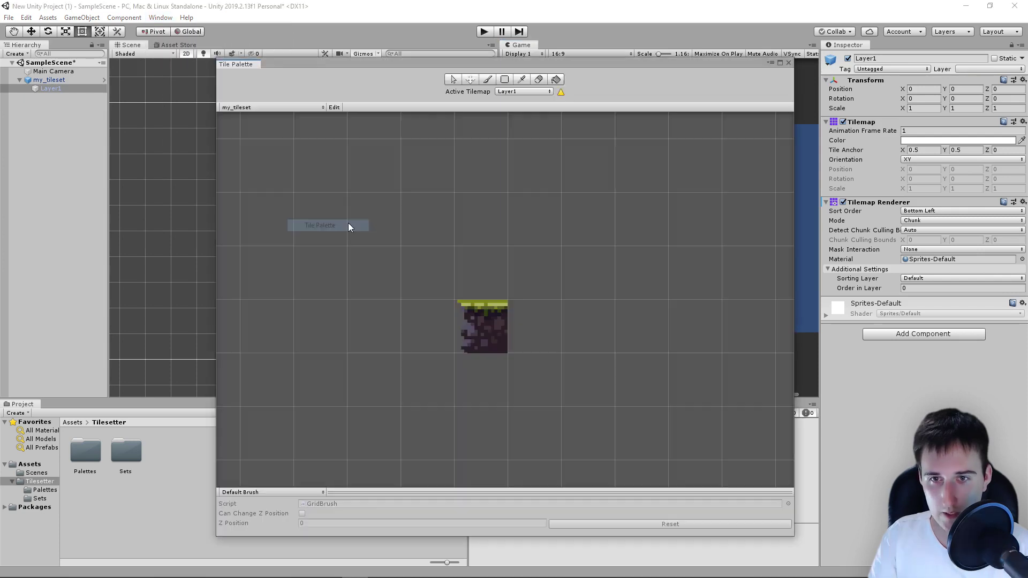
pyautogui.moveTo(241, 65); pyautogui.dragTo(621, 50)
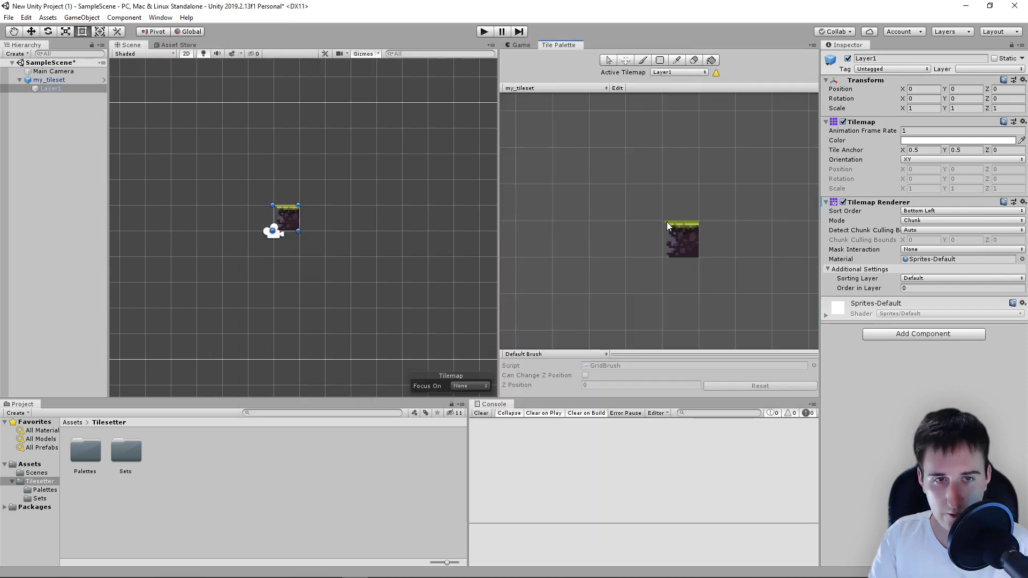
# - In Tilesetter/Sets, inspect the my_tileset sprite sheet and its sliced sprites, such as my_tileset_3
pyautogui.doubleClick(136, 450)
pyautogui.click(105, 449)
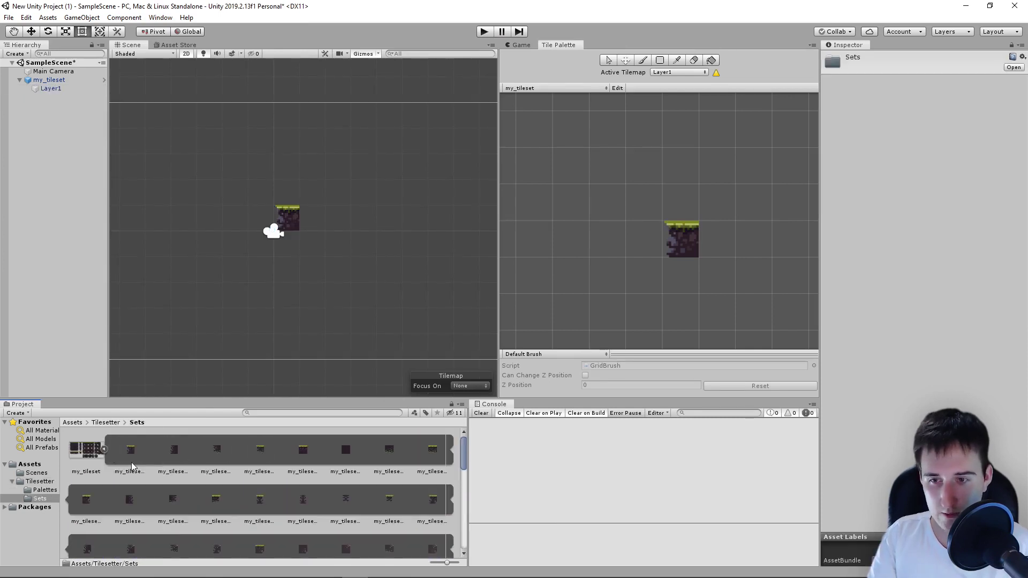
pyautogui.click(91, 457)
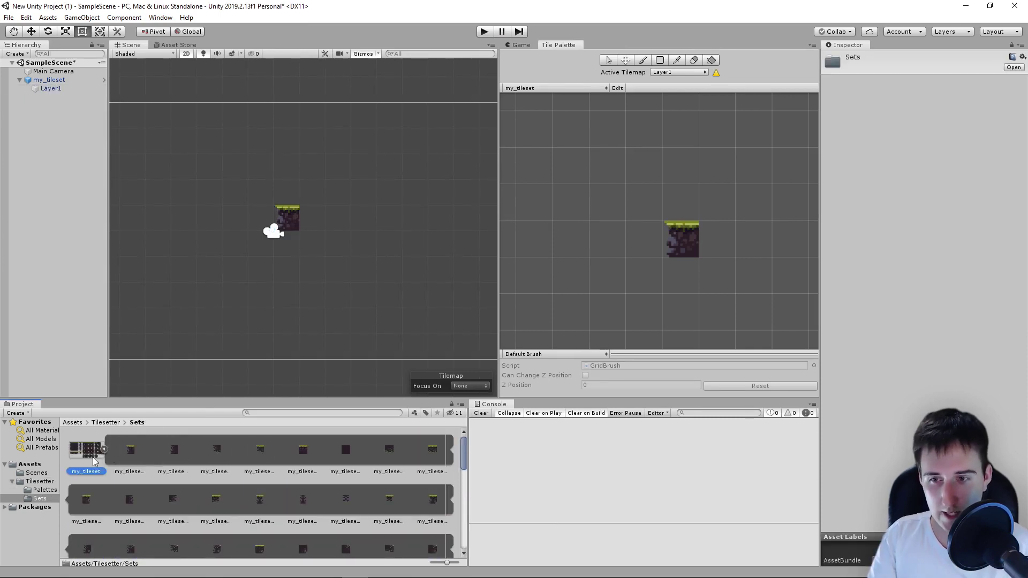
pyautogui.click(132, 453)
pyautogui.click(174, 452)
pyautogui.click(174, 501)
pyautogui.click(216, 452)
pyautogui.click(217, 501)
pyautogui.click(260, 453)
pyautogui.click(254, 501)
pyautogui.click(303, 450)
# - Inspect tiles my_tileset_11 and my_tileset_0 and rule tile my_tileset_rules_0, then return to Assets
pyautogui.click(302, 500)
pyautogui.click(105, 450)
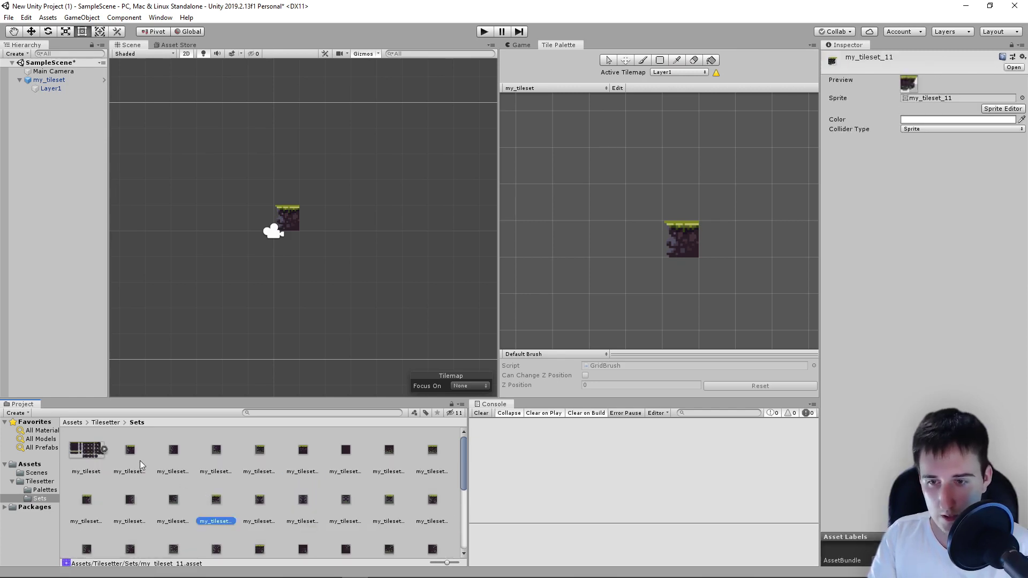
pyautogui.click(131, 455)
pyautogui.scroll(-2, 300, 498)
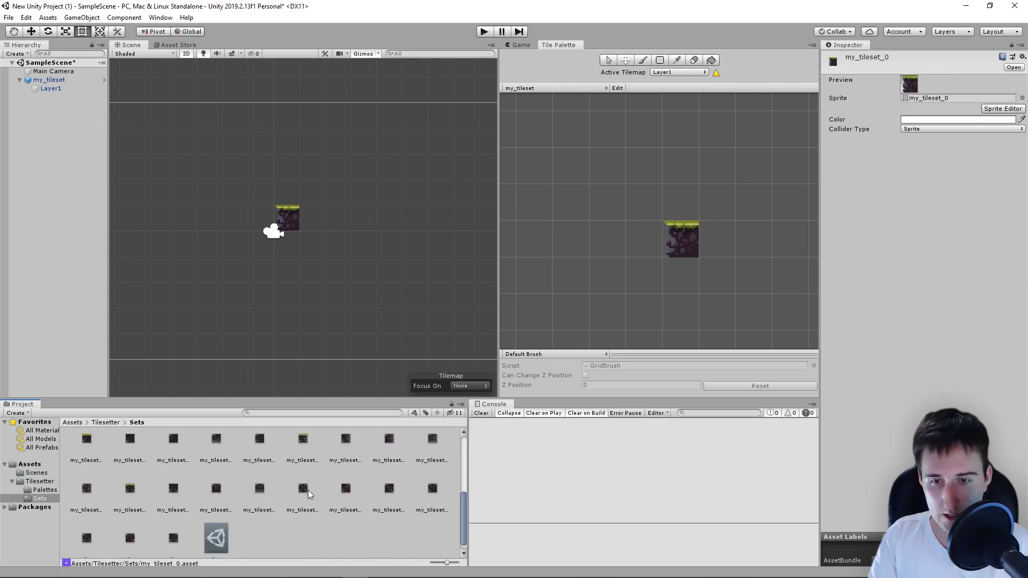
pyautogui.scroll(-1, 263, 527)
pyautogui.click(217, 547)
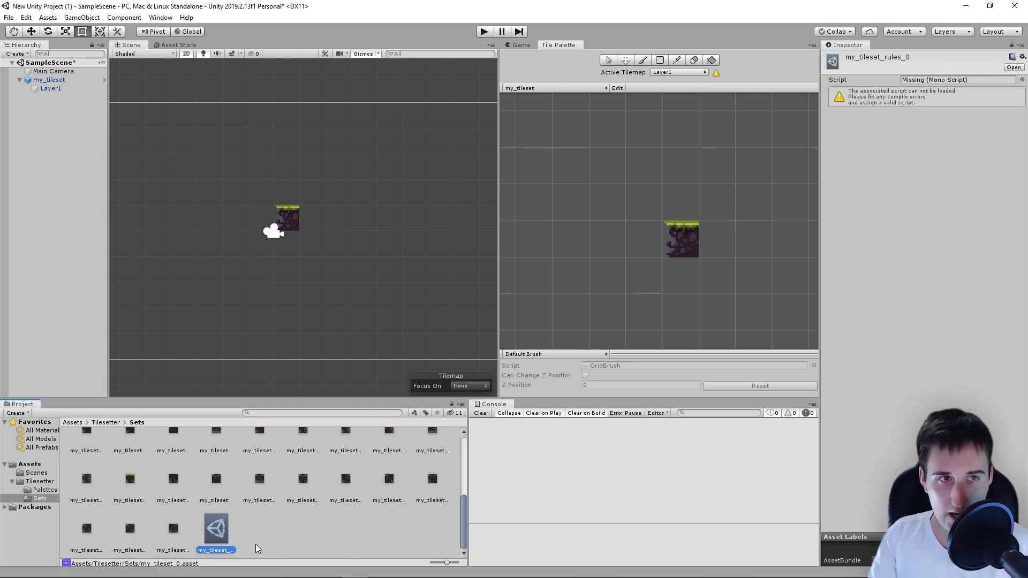
pyautogui.click(105, 422)
pyautogui.click(78, 422)
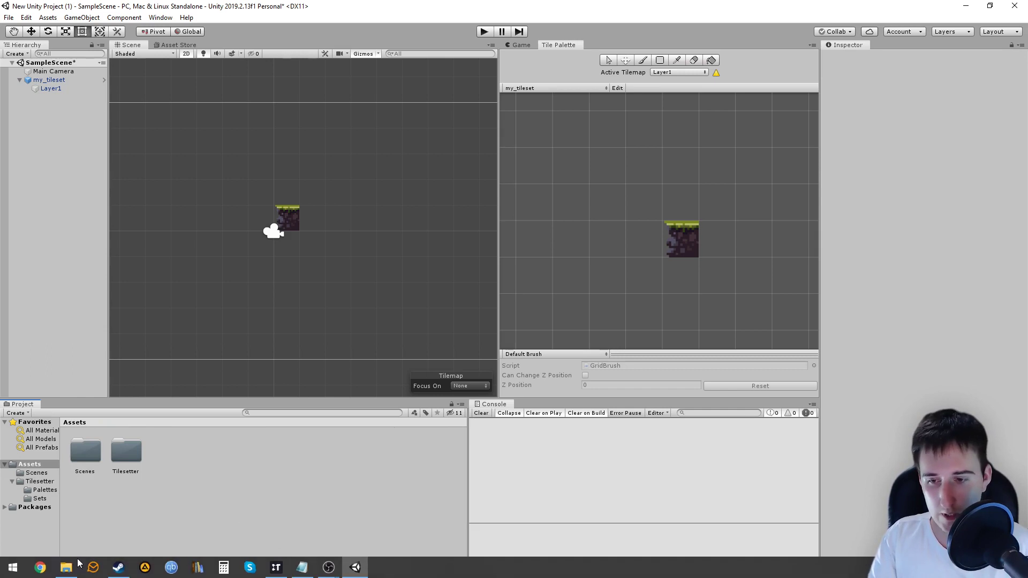
# - Drag 2d-extras-master from the Resources folder into Unity's Assets, then minimize Explorer
pyautogui.click(66, 567)
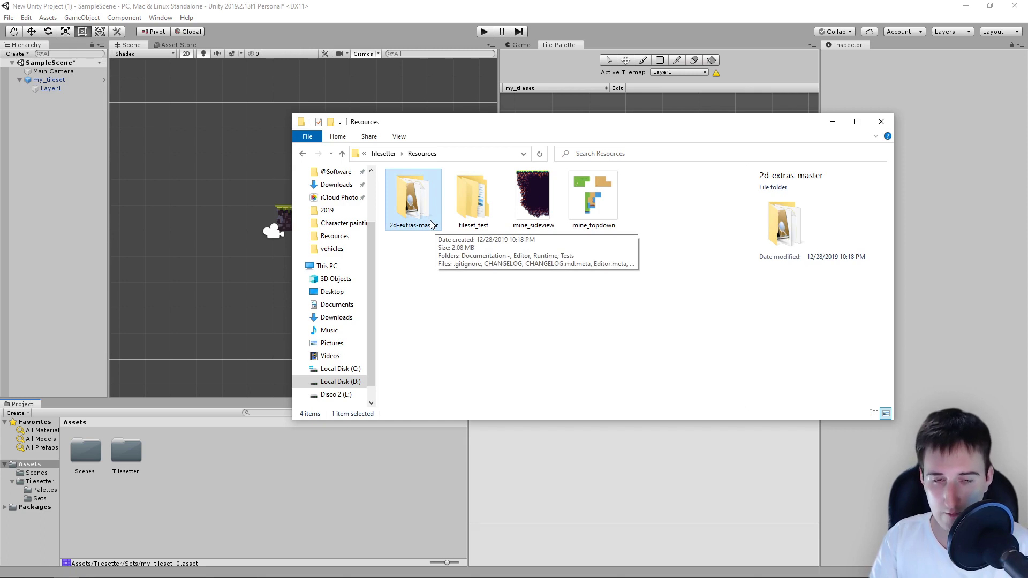
pyautogui.moveTo(428, 219); pyautogui.dragTo(278, 504)
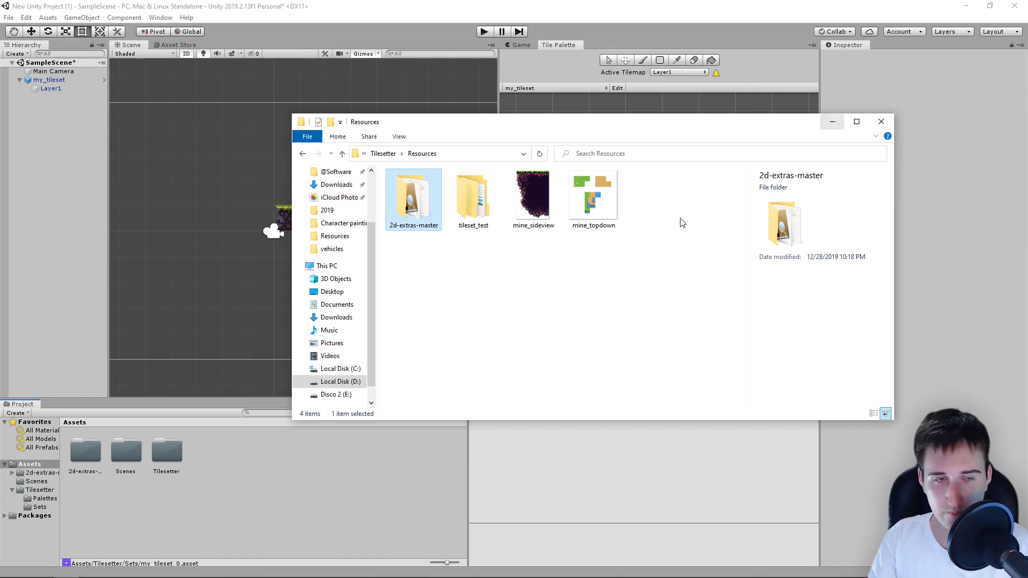
pyautogui.press('super+Down')
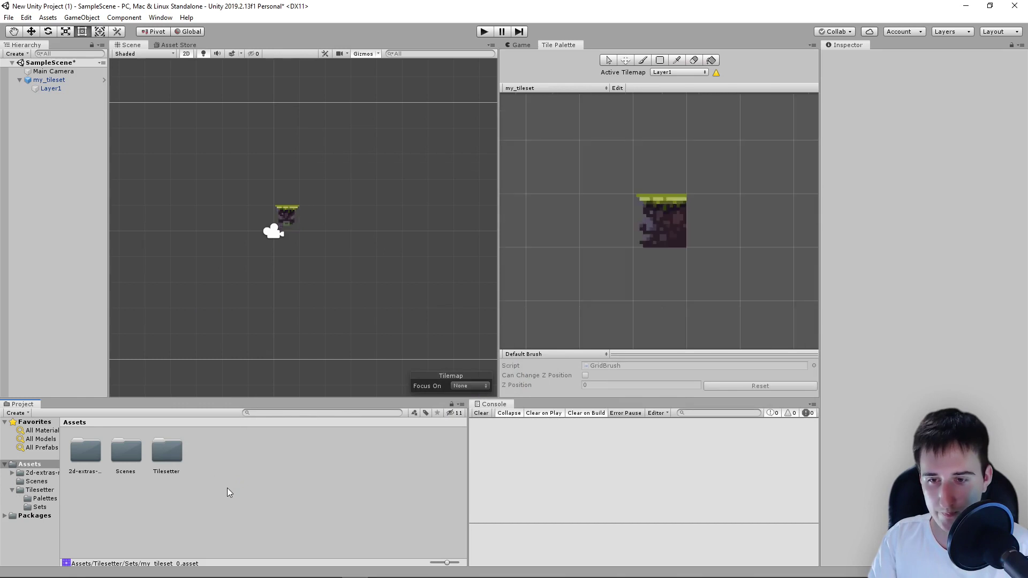
# - Drag the my_tileset_rules_0 rule tile from Tilesetter/Sets into the Tile Palette cell
pyautogui.click(184, 469)
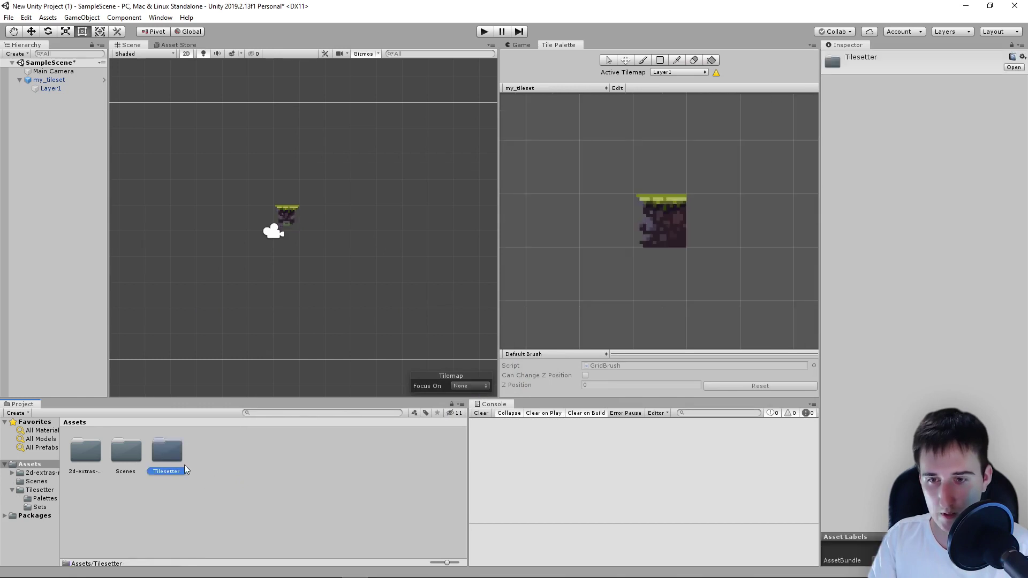
pyautogui.doubleClick(153, 454)
pyautogui.doubleClick(123, 451)
pyautogui.click(217, 499)
pyautogui.scroll(-5, 229, 497)
pyautogui.scroll(-1, 223, 542)
pyautogui.click(217, 533)
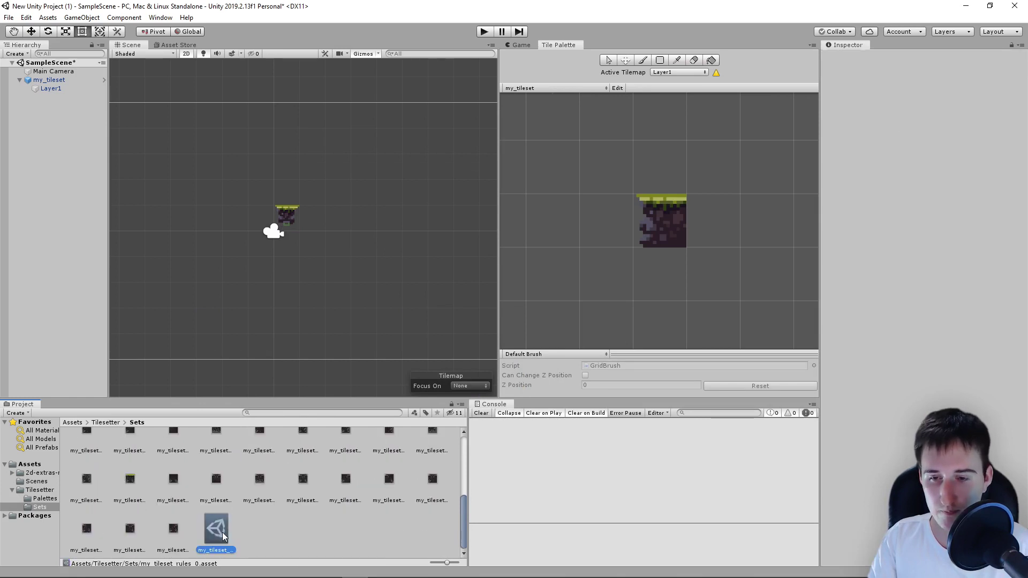
pyautogui.moveTo(241, 524)
pyautogui.mouseDown()
pyautogui.moveTo(653, 211)
pyautogui.moveTo(657, 219)
pyautogui.mouseUp()
# - Pick the rule tile for painting, keeping my_tileset as the active palette
pyautogui.click(661, 236)
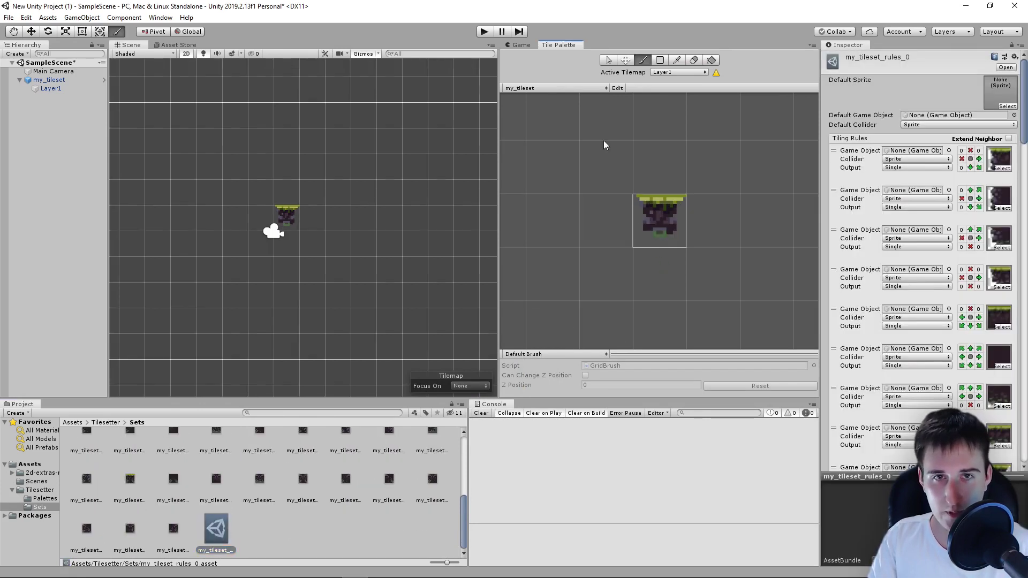
pyautogui.click(540, 89)
pyautogui.click(540, 94)
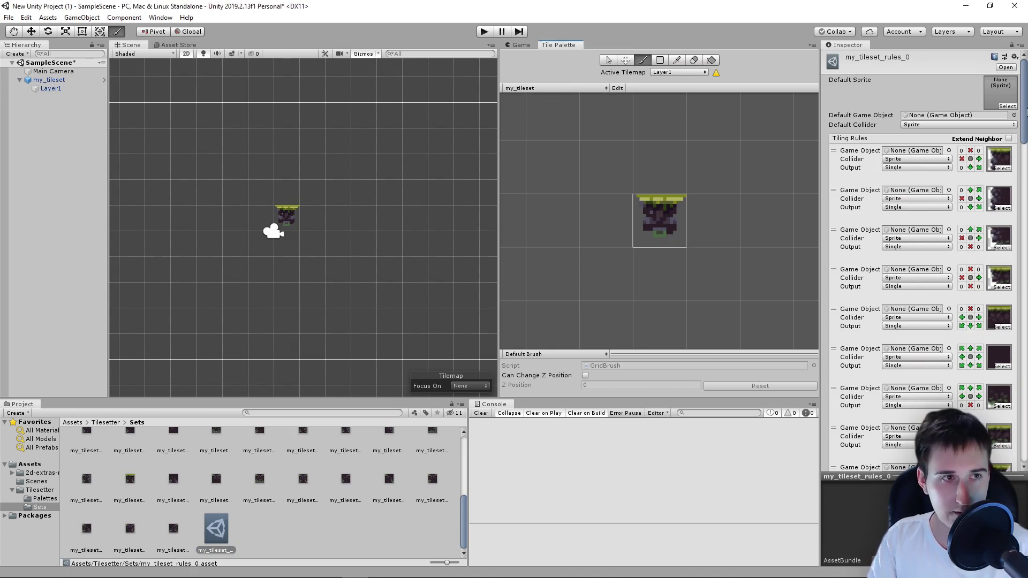
# - Brush-paint a ground block and tall column, then add and erase tiles around the right column
pyautogui.moveTo(1025, 110)
pyautogui.mouseDown()
pyautogui.moveTo(1026, 444)
pyautogui.moveTo(1026, 107)
pyautogui.mouseUp()
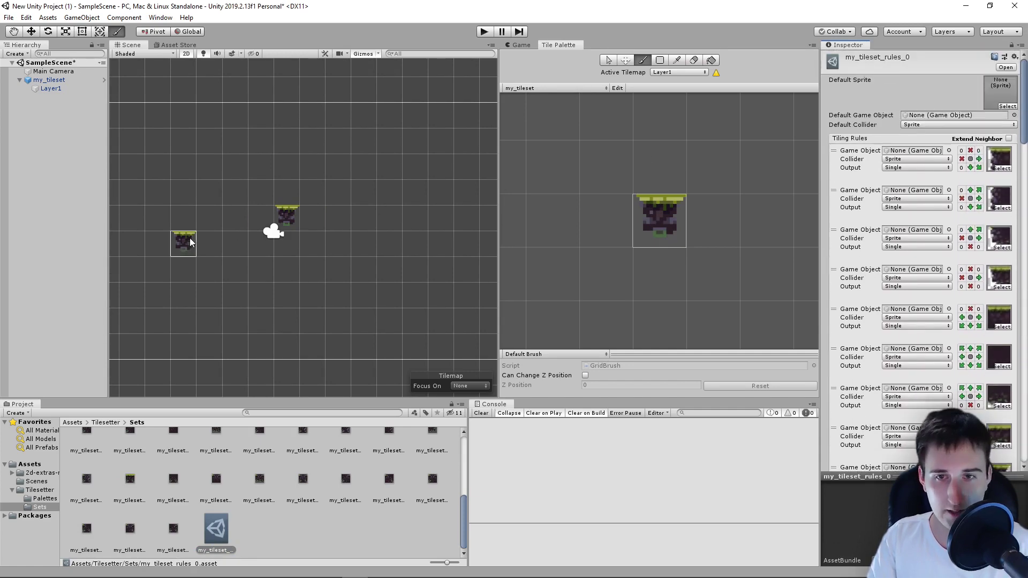
pyautogui.moveTo(293, 224)
pyautogui.mouseDown()
pyautogui.moveTo(334, 238)
pyautogui.moveTo(287, 251)
pyautogui.moveTo(325, 217)
pyautogui.moveTo(340, 269)
pyautogui.moveTo(296, 313)
pyautogui.moveTo(250, 292)
pyautogui.moveTo(305, 282)
pyautogui.moveTo(293, 301)
pyautogui.moveTo(219, 290)
pyautogui.moveTo(210, 266)
pyautogui.moveTo(226, 233)
pyautogui.moveTo(239, 275)
pyautogui.moveTo(231, 279)
pyautogui.moveTo(358, 251)
pyautogui.mouseUp()
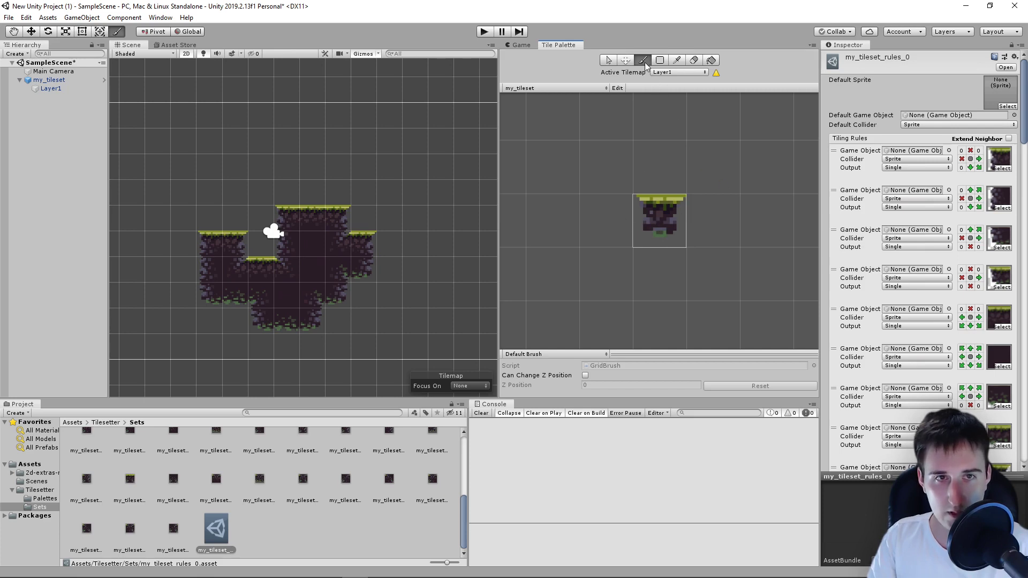
pyautogui.moveTo(312, 138)
pyautogui.mouseDown()
pyautogui.moveTo(308, 205)
pyautogui.moveTo(368, 191)
pyautogui.moveTo(339, 223)
pyautogui.moveTo(361, 244)
pyautogui.mouseUp()
pyautogui.scroll(2, 361, 243)
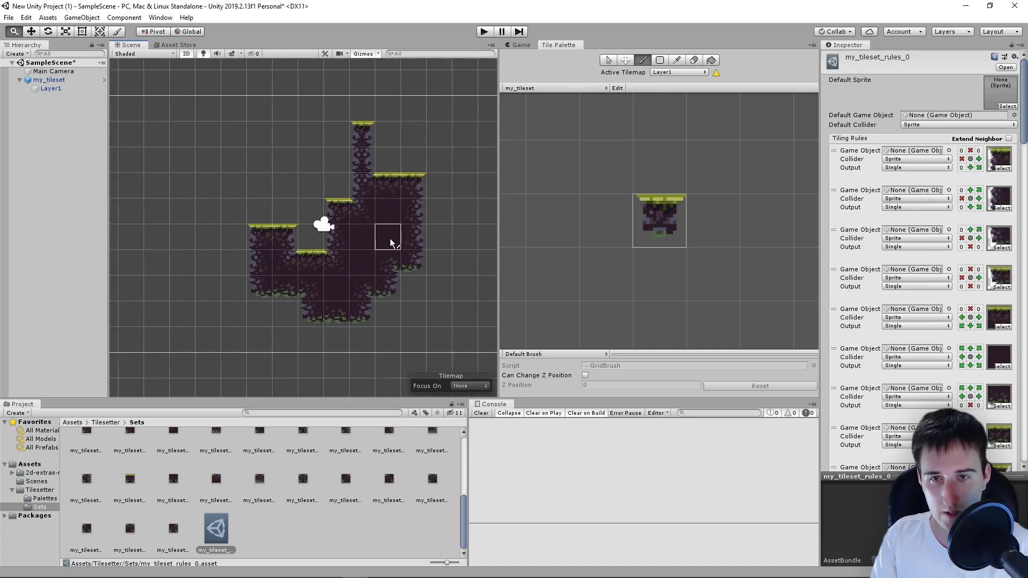
pyautogui.moveTo(393, 244)
pyautogui.mouseDown(button='middle')
pyautogui.moveTo(449, 234)
pyautogui.moveTo(381, 243)
pyautogui.mouseUp(button='middle')
pyautogui.keyDown('shift'); pyautogui.click(449, 233); pyautogui.keyUp('shift')
pyautogui.keyDown('shift'); pyautogui.click(381, 243); pyautogui.keyUp('shift')
pyautogui.click(454, 249)
pyautogui.moveTo(444, 254)
pyautogui.keyDown('shift'); pyautogui.mouseDown()
pyautogui.moveTo(424, 283)
pyautogui.moveTo(392, 277)
pyautogui.moveTo(358, 317)
pyautogui.moveTo(346, 315)
pyautogui.moveTo(371, 312)
pyautogui.moveTo(380, 261)
pyautogui.moveTo(384, 306)
pyautogui.moveTo(348, 336)
pyautogui.moveTo(328, 329)
pyautogui.moveTo(361, 357)
pyautogui.moveTo(375, 332)
pyautogui.mouseUp(); pyautogui.keyUp('shift')
# - Box-fill platforms at the upper and lower left, carving the lower one into a C shape
pyautogui.click(660, 60)
pyautogui.moveTo(217, 143); pyautogui.dragTo(298, 206)
pyautogui.moveTo(141, 247); pyautogui.dragTo(215, 325)
pyautogui.moveTo(233, 279); pyautogui.dragTo(270, 257, button='middle')
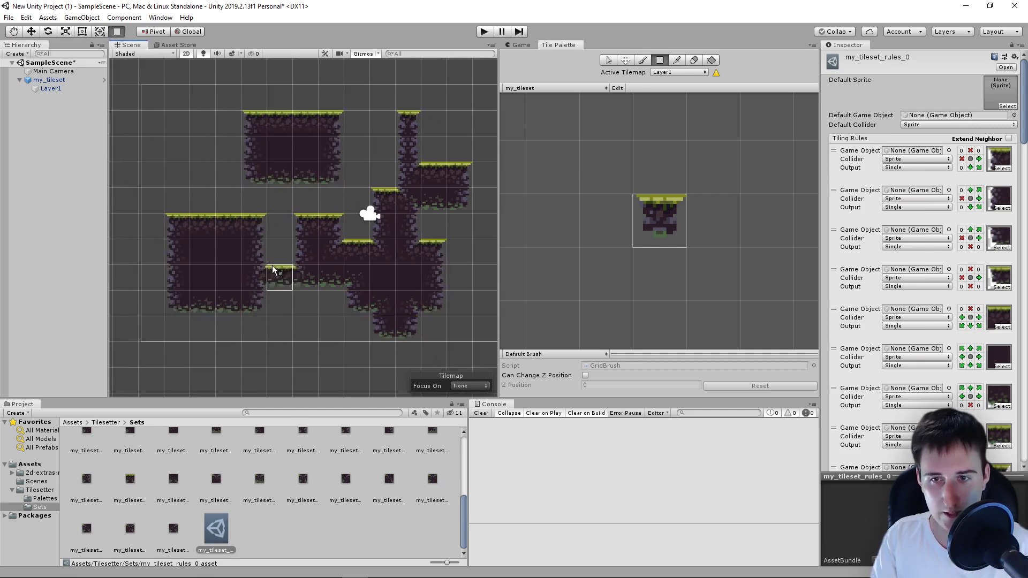
pyautogui.keyDown('shift'); pyautogui.moveTo(230, 276); pyautogui.dragTo(260, 250); pyautogui.keyUp('shift')
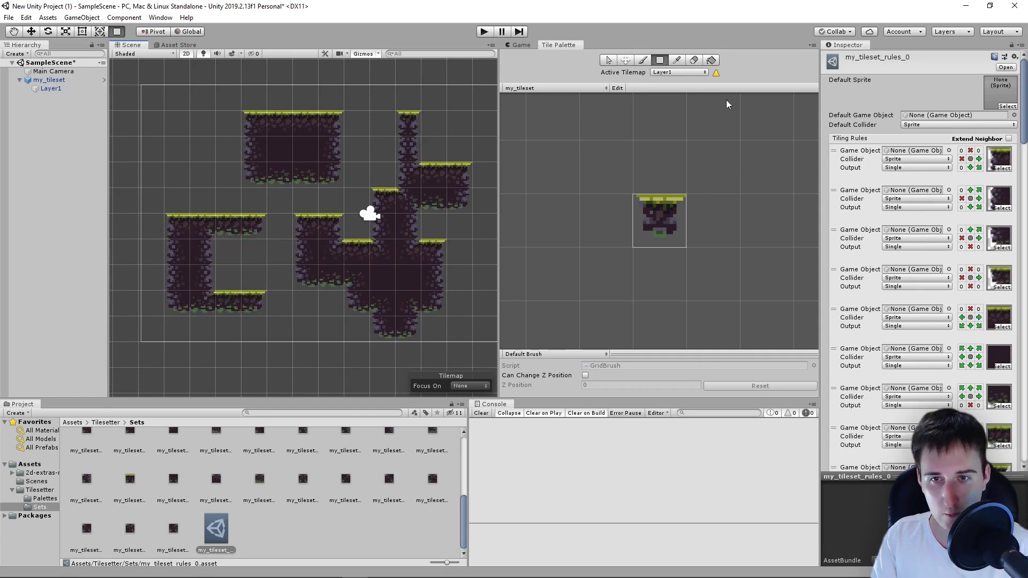
pyautogui.click(694, 60)
pyautogui.moveTo(202, 224)
pyautogui.mouseDown()
pyautogui.moveTo(229, 231)
pyautogui.moveTo(179, 276)
pyautogui.mouseUp()
# - Extend the right platform with a column and paint another platform and column at upper right
pyautogui.click(642, 60)
pyautogui.moveTo(375, 257); pyautogui.dragTo(303, 268, button='middle')
pyautogui.moveTo(383, 262)
pyautogui.mouseDown()
pyautogui.moveTo(393, 257)
pyautogui.moveTo(384, 293)
pyautogui.moveTo(419, 277)
pyautogui.mouseUp()
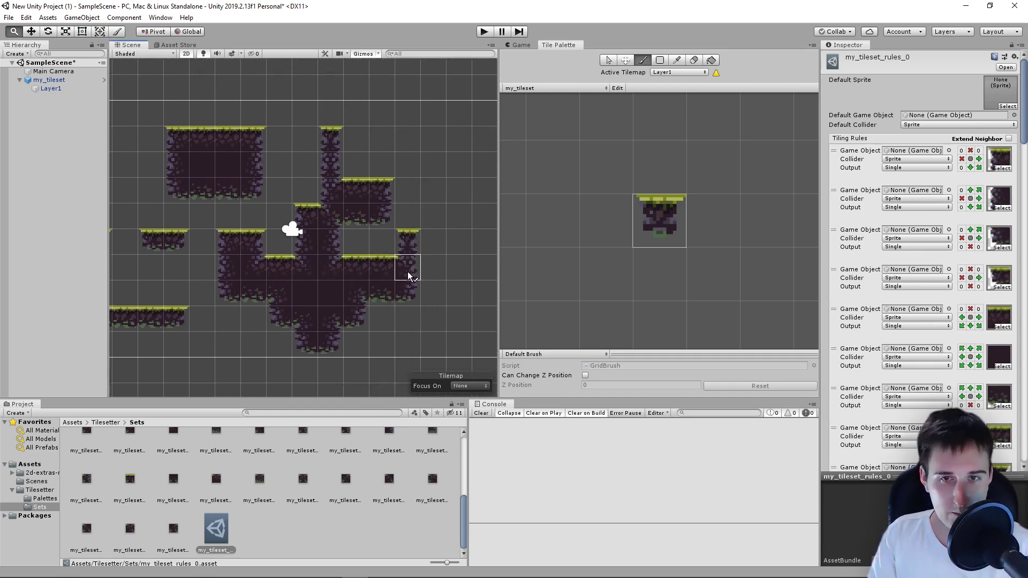
pyautogui.moveTo(402, 278)
pyautogui.mouseDown(button='middle')
pyautogui.moveTo(428, 206)
pyautogui.moveTo(395, 207)
pyautogui.mouseUp(button='middle')
pyautogui.moveTo(381, 188)
pyautogui.mouseDown()
pyautogui.moveTo(454, 170)
pyautogui.moveTo(438, 179)
pyautogui.moveTo(471, 120)
pyautogui.moveTo(428, 161)
pyautogui.mouseUp()
pyautogui.scroll(2, 395, 210)
pyautogui.scroll(-2, 444, 229)
pyautogui.scroll(-4, 428, 214)
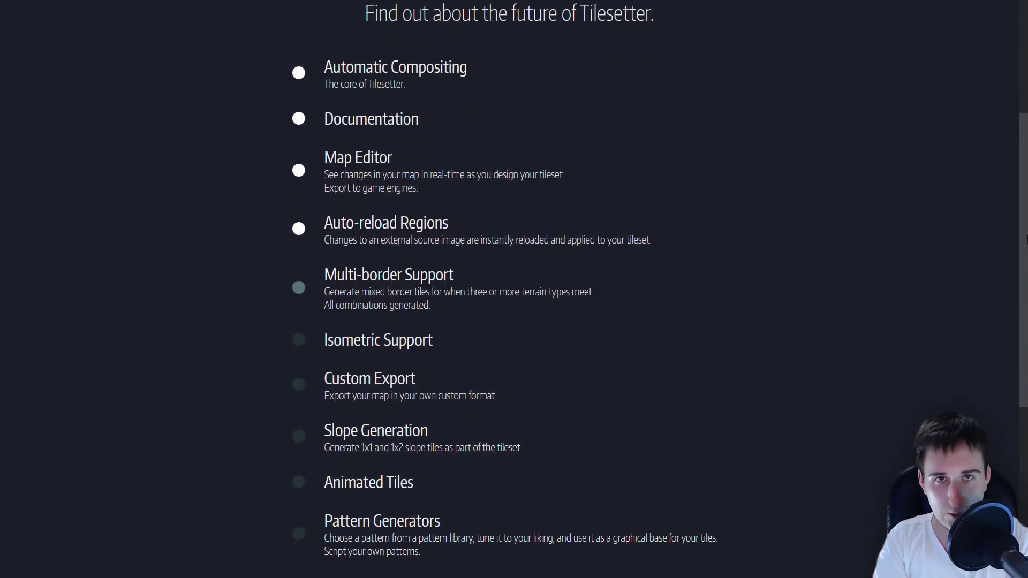
pyautogui.moveTo(1026, 240); pyautogui.dragTo(1026, 314)
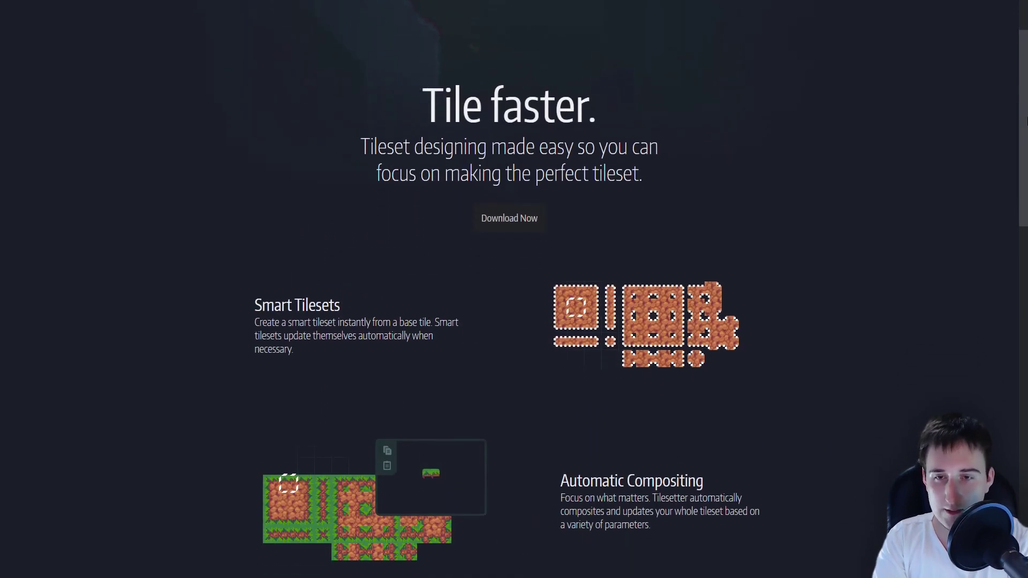
pyautogui.moveTo(1026, 121); pyautogui.dragTo(1026, 326)
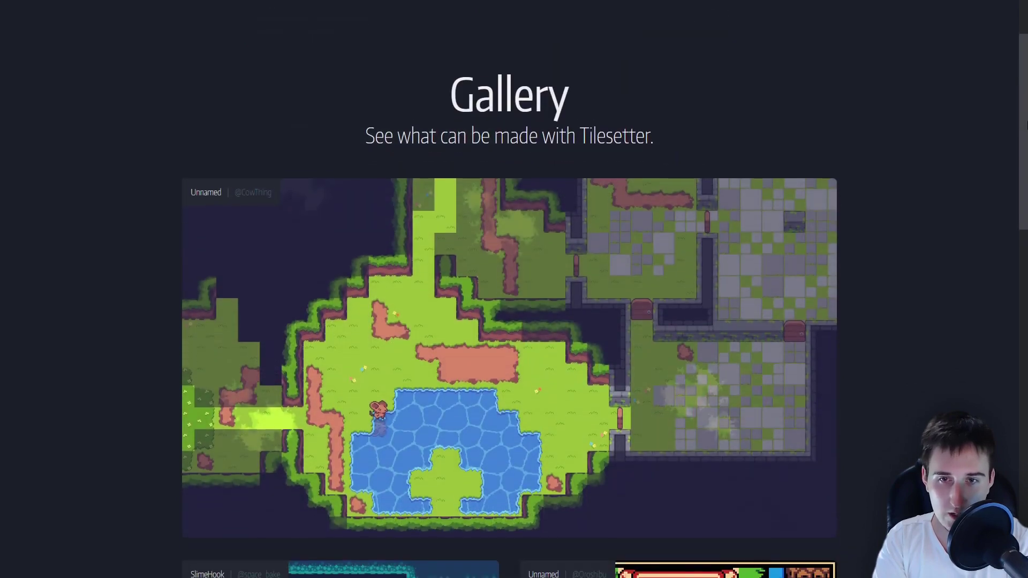
pyautogui.moveTo(1026, 142); pyautogui.dragTo(1026, 447)
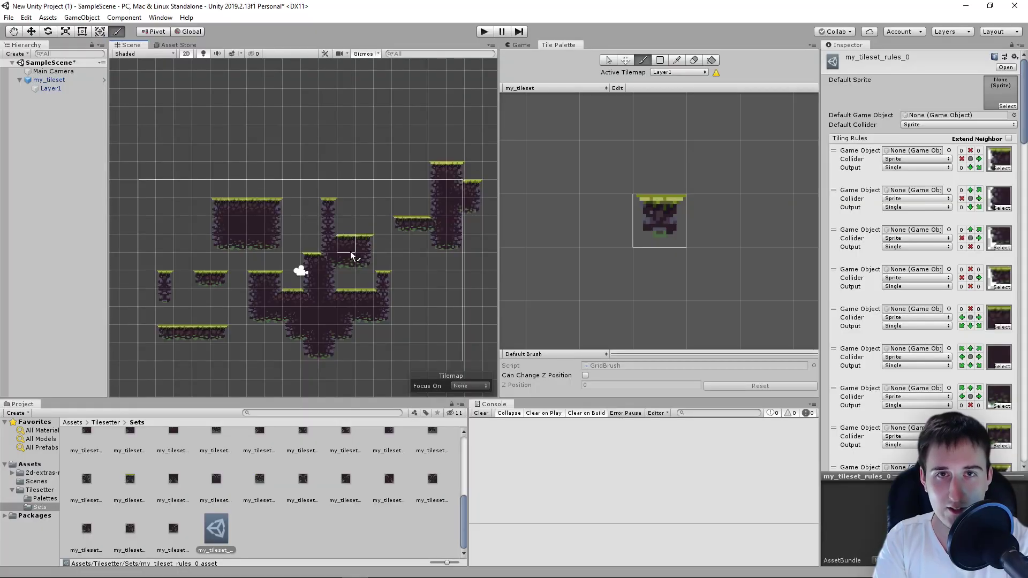